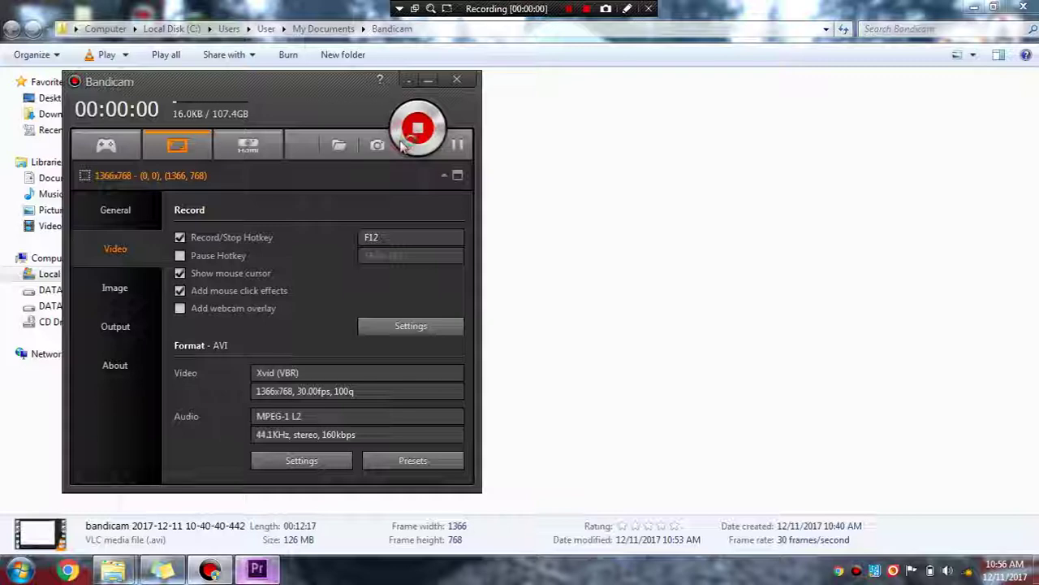
Minimize the Bandicam settings window and the Bandicam videos folder to reveal the desktop
left_click(416, 81)
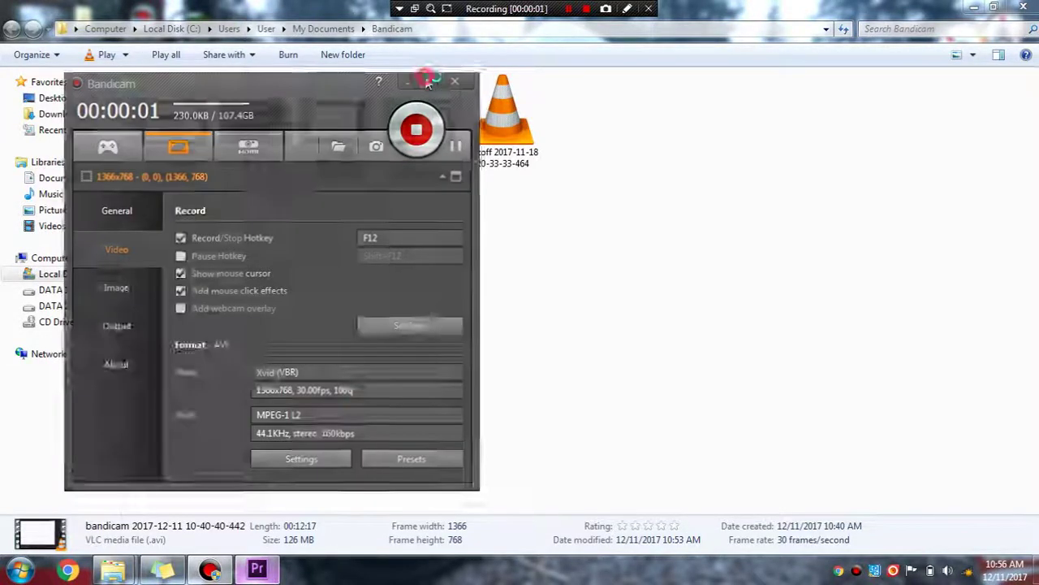
left_click(974, 7)
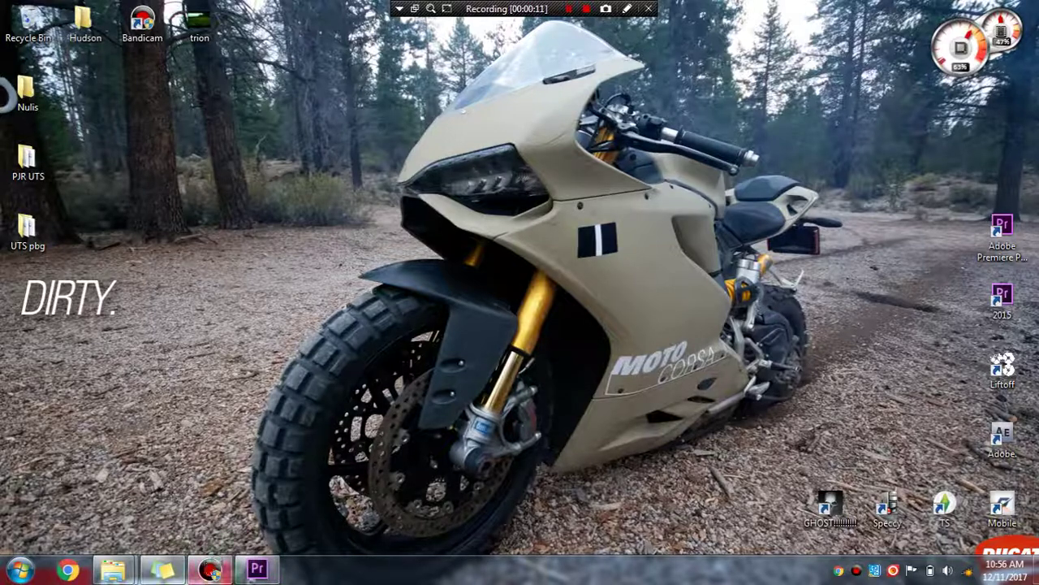
Bring Premiere back and play the KARUD sequence from the start to 00:00:06:29
left_click(257, 569)
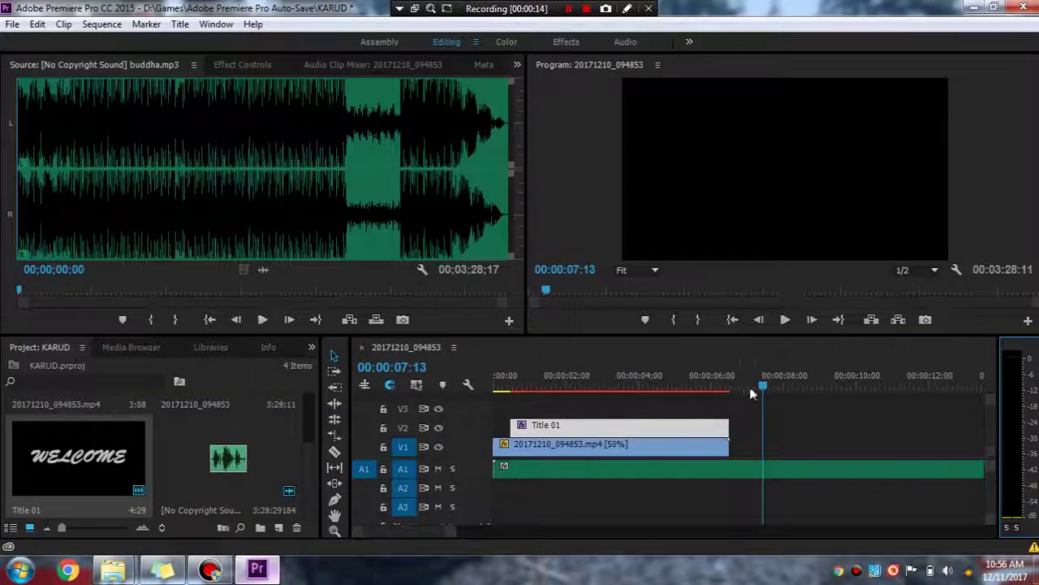
left_click_drag(767, 388, 471, 422)
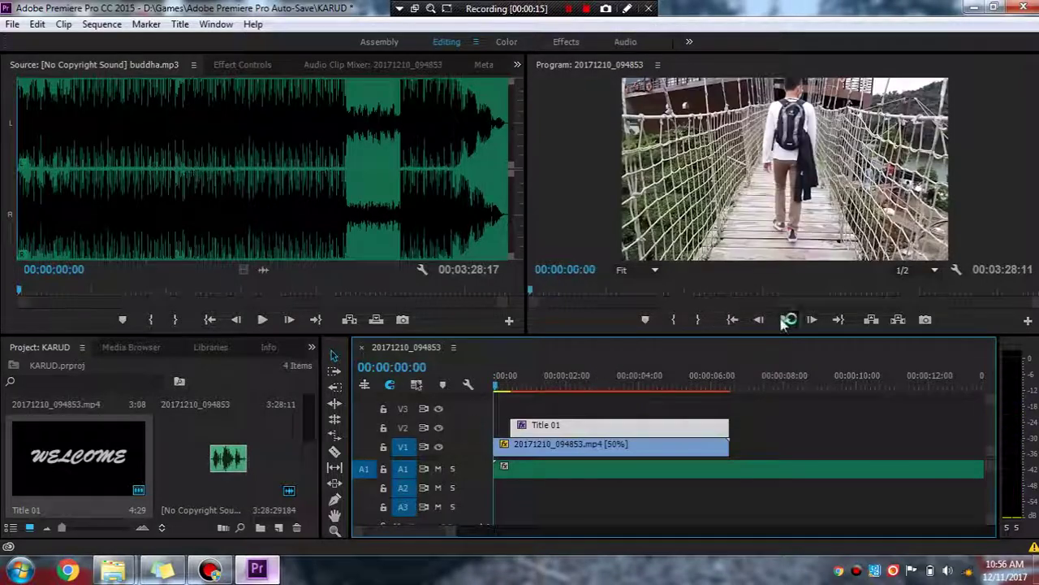
left_click(784, 320)
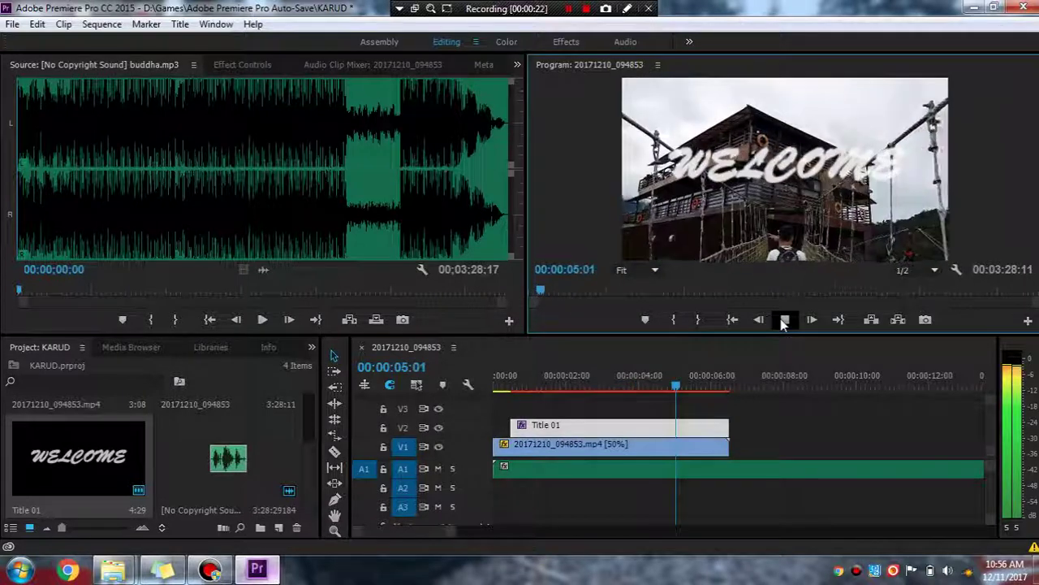
left_click(784, 320)
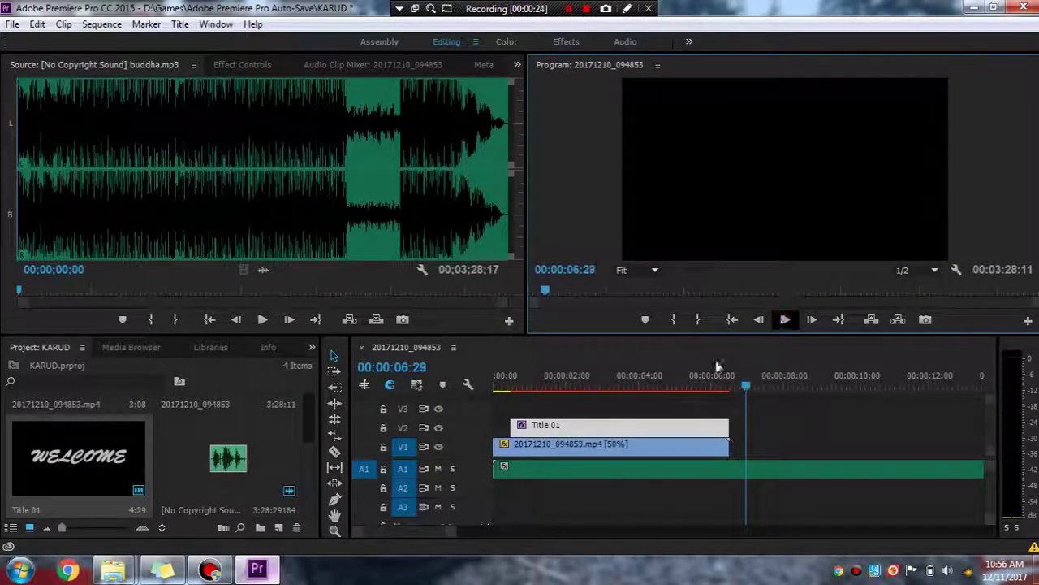
left_click(720, 493)
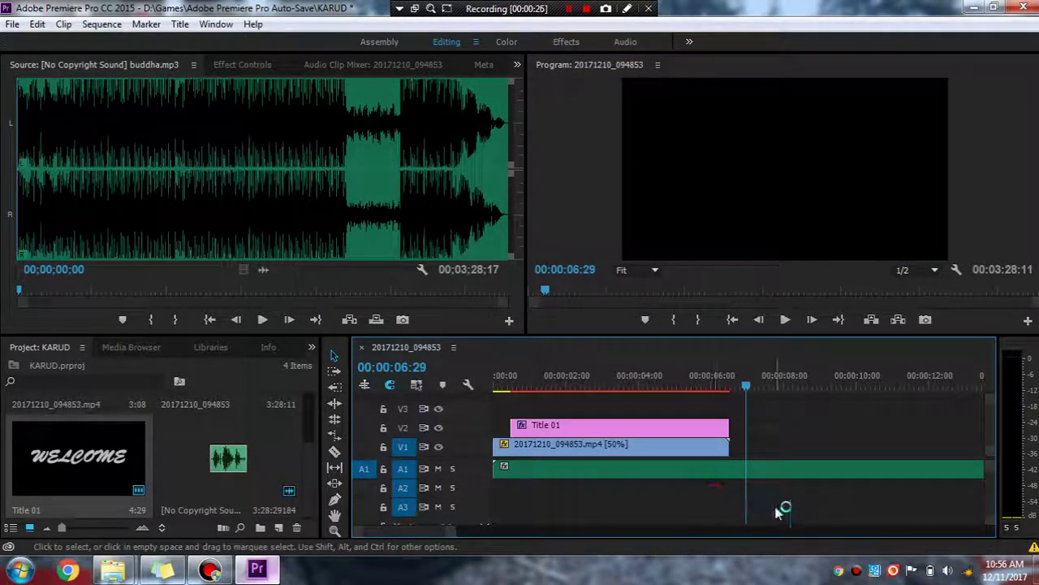
Start a new project named CACING without saving changes to KARUD.prproj
left_click(36, 25)
left_click(13, 25)
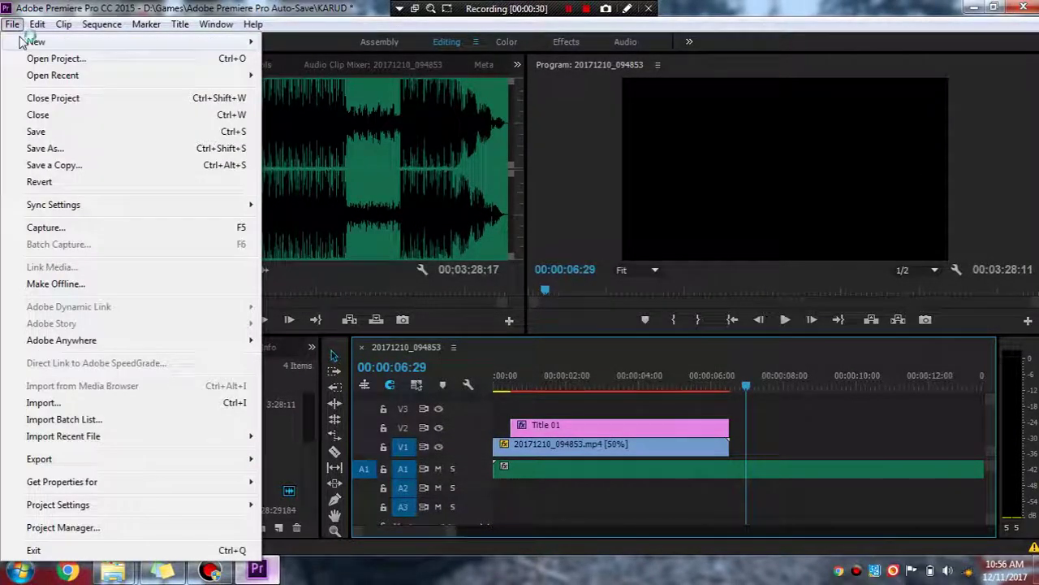
mouse_move(23, 43)
left_click(13, 24)
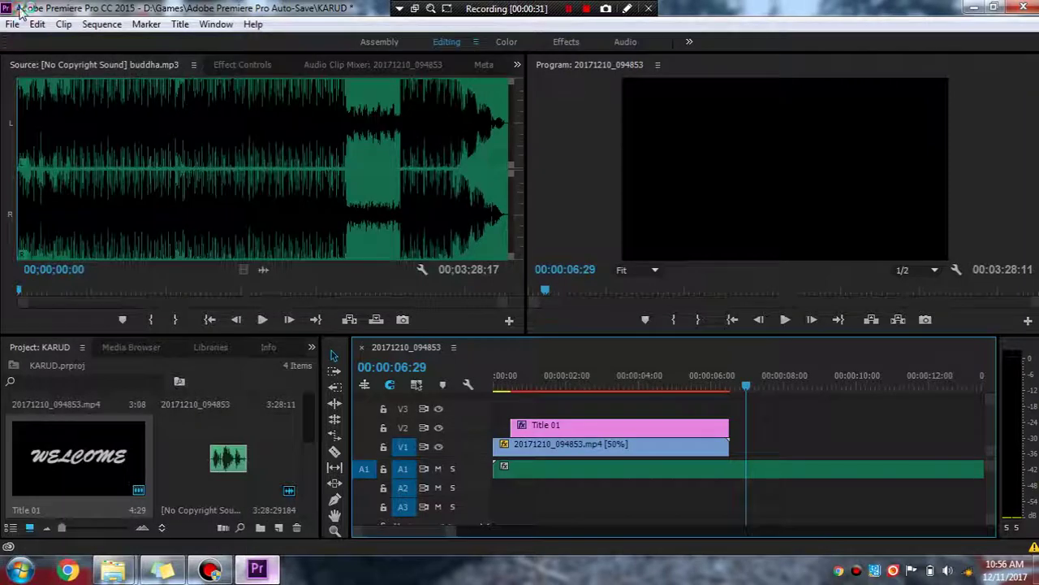
left_click(12, 25)
mouse_move(32, 41)
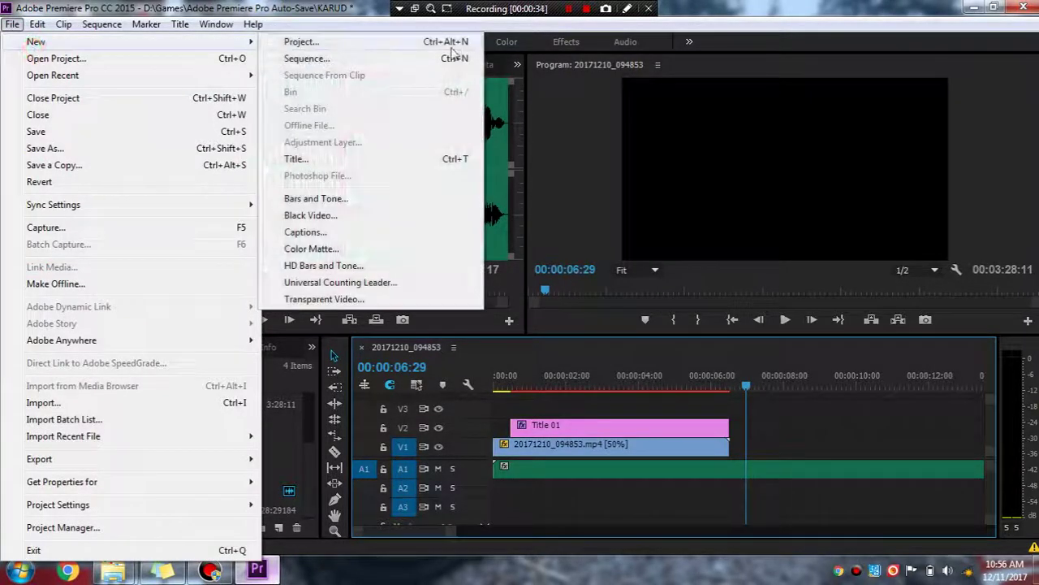
left_click(452, 44)
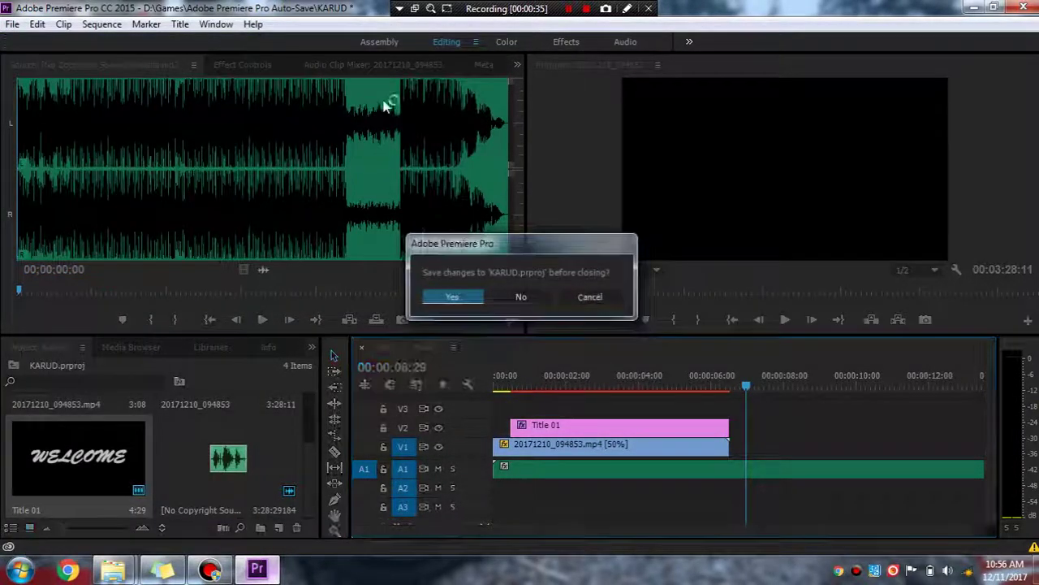
left_click(511, 299)
type("CACING")
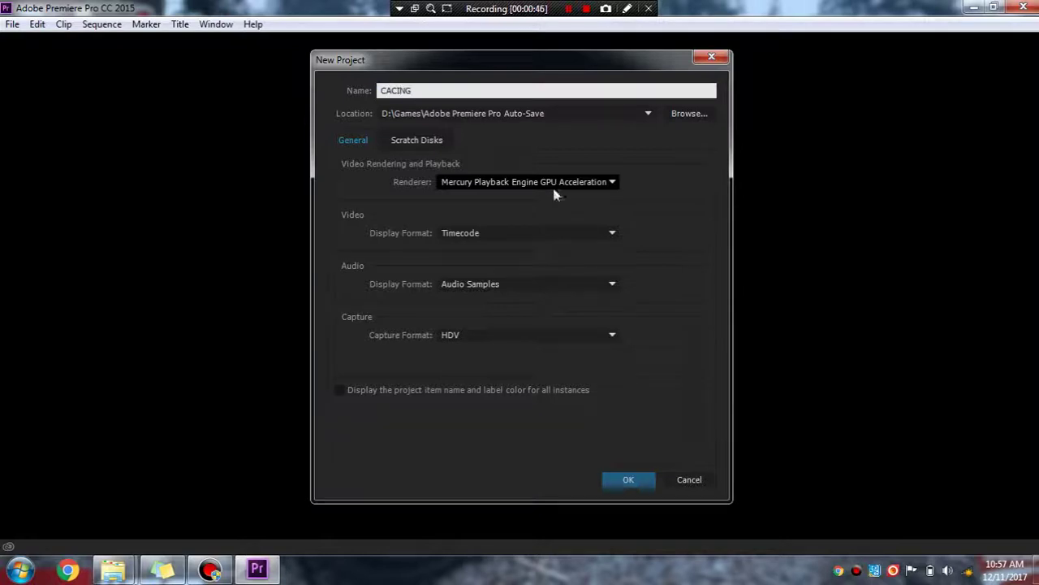
left_click(615, 480)
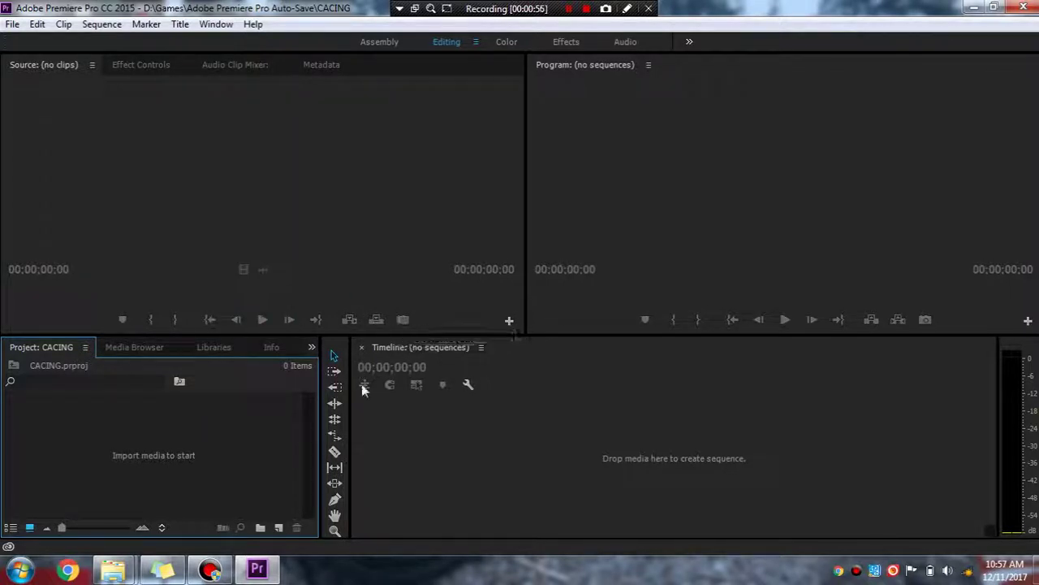
Import 20171210_094853.mp4 from the Rancabali folder into the CACING project
double_click(147, 418)
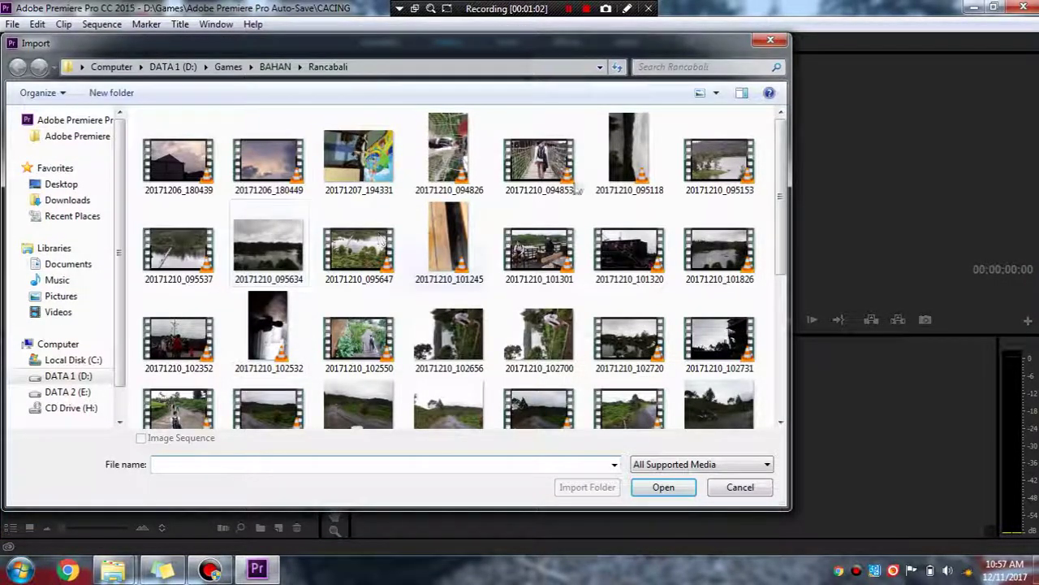
left_click(560, 187)
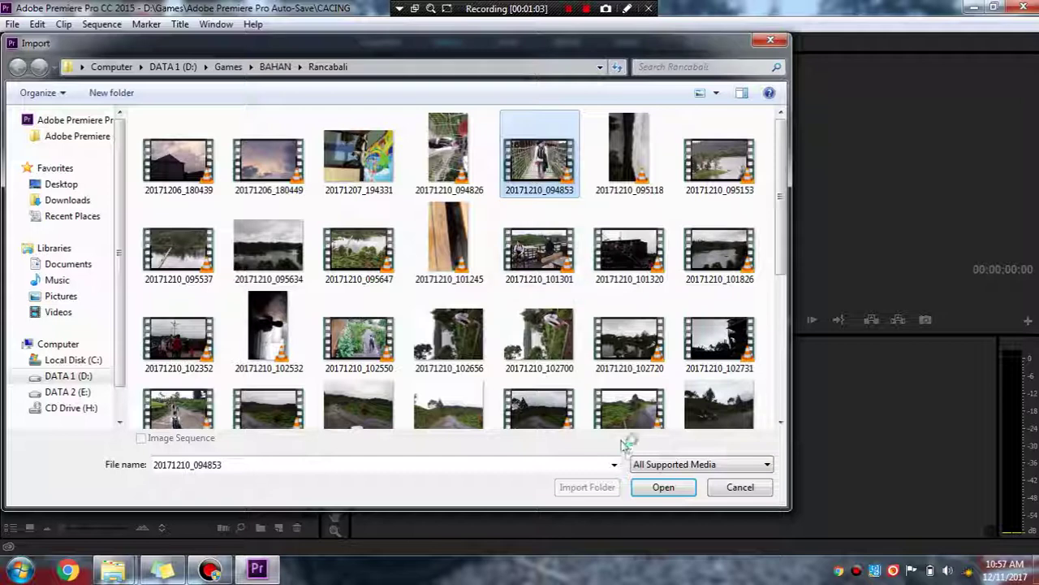
left_click(661, 487)
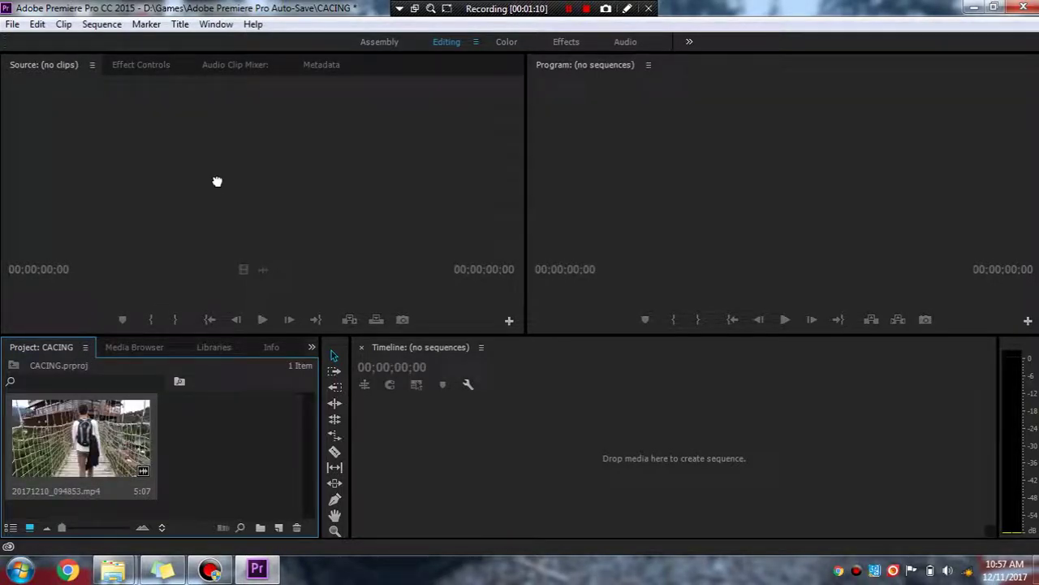
Mark the clip's In point at 00:00:02:05 in the Source monitor and drag its video only to the timeline
left_click_drag(217, 181, 218, 181)
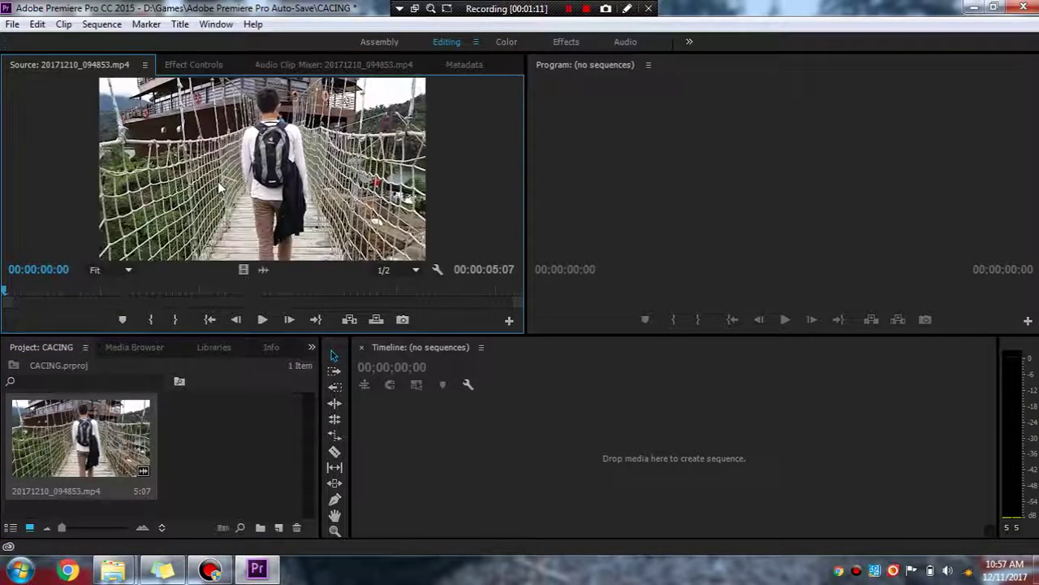
left_click(262, 319)
left_click(117, 294)
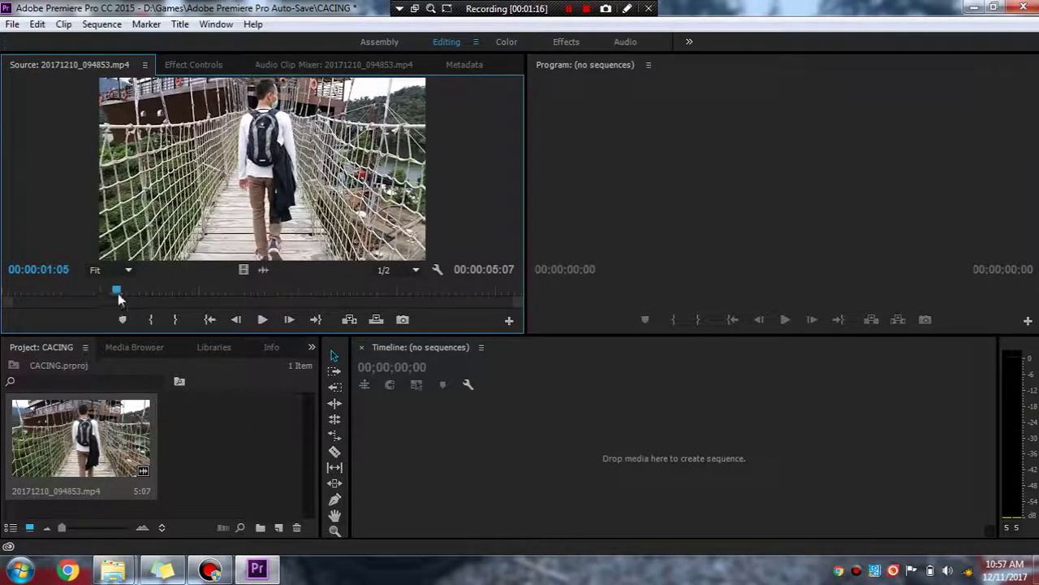
mouse_move(119, 294)
left_mouse_down()
mouse_move(114, 276)
mouse_move(218, 271)
left_mouse_up()
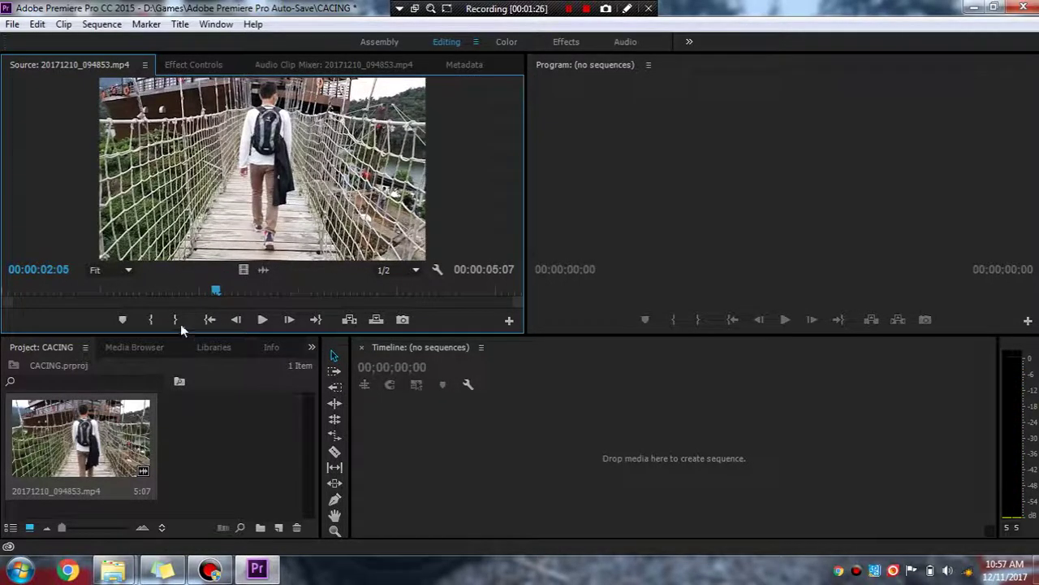
left_click(151, 319)
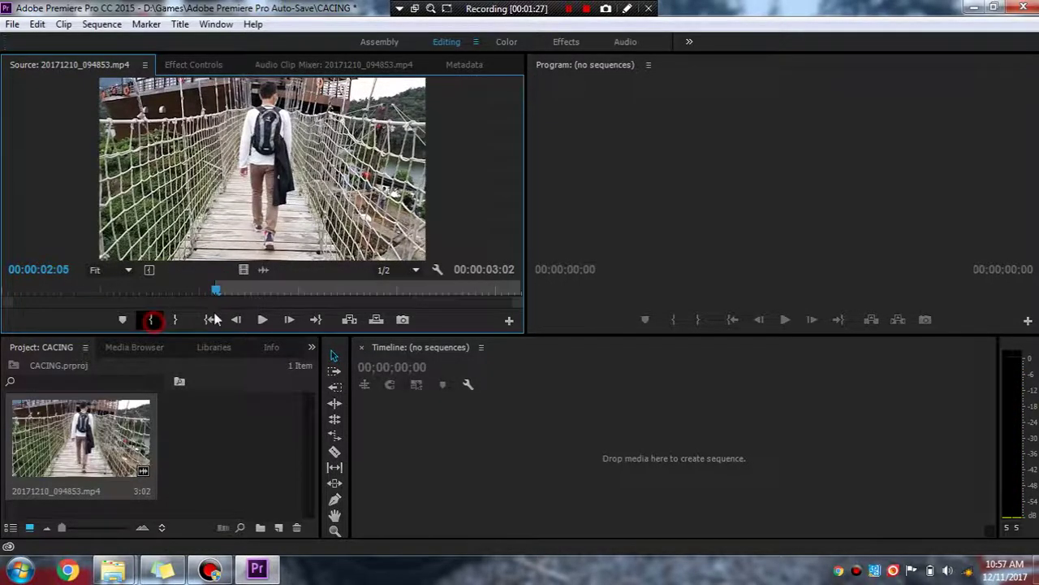
left_click(243, 272)
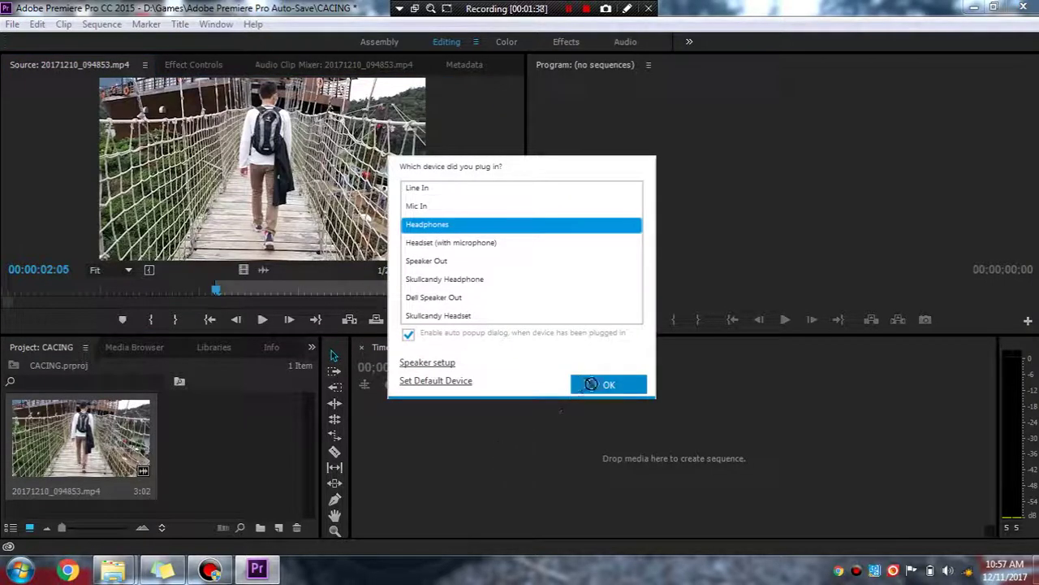
left_click_drag(435, 428, 487, 401)
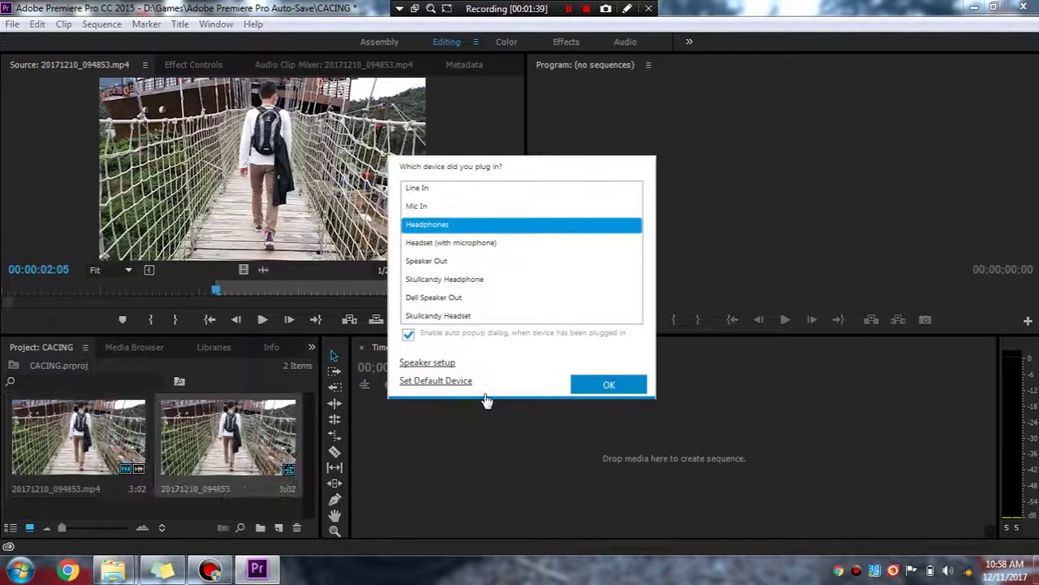
left_click(609, 385)
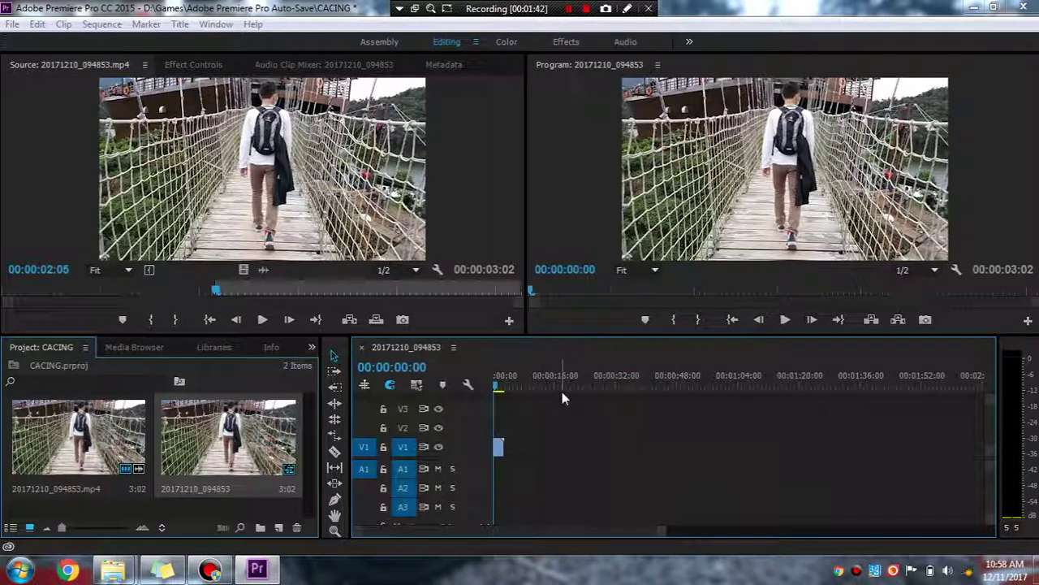
left_click(785, 321)
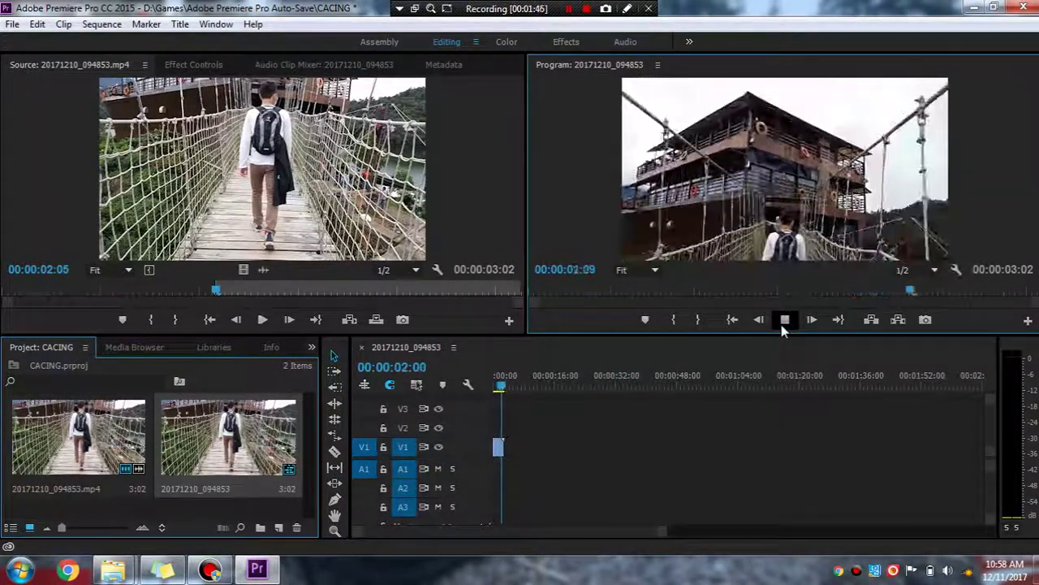
left_click(785, 321)
left_click(785, 320)
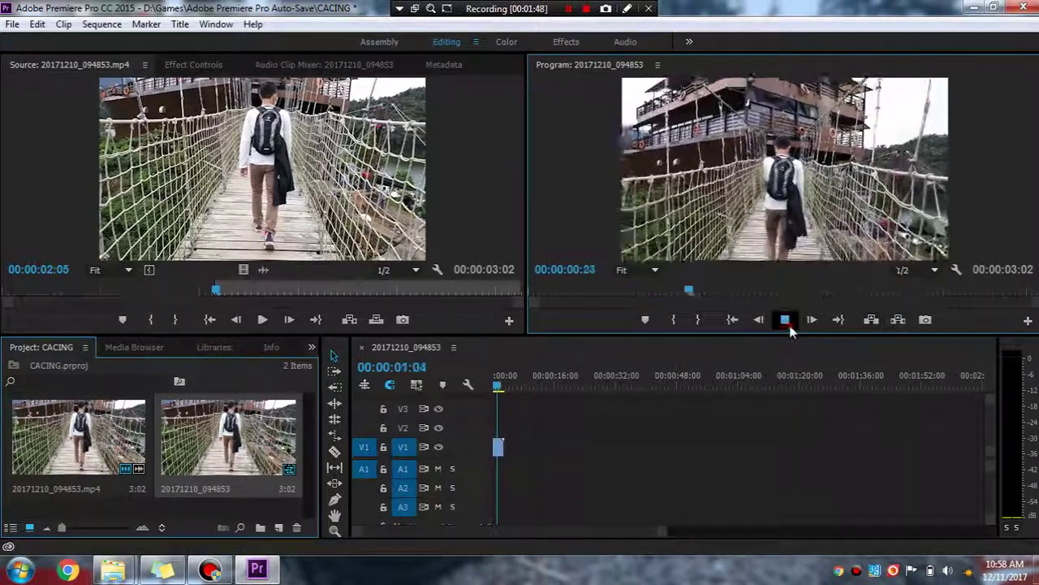
left_click(499, 451)
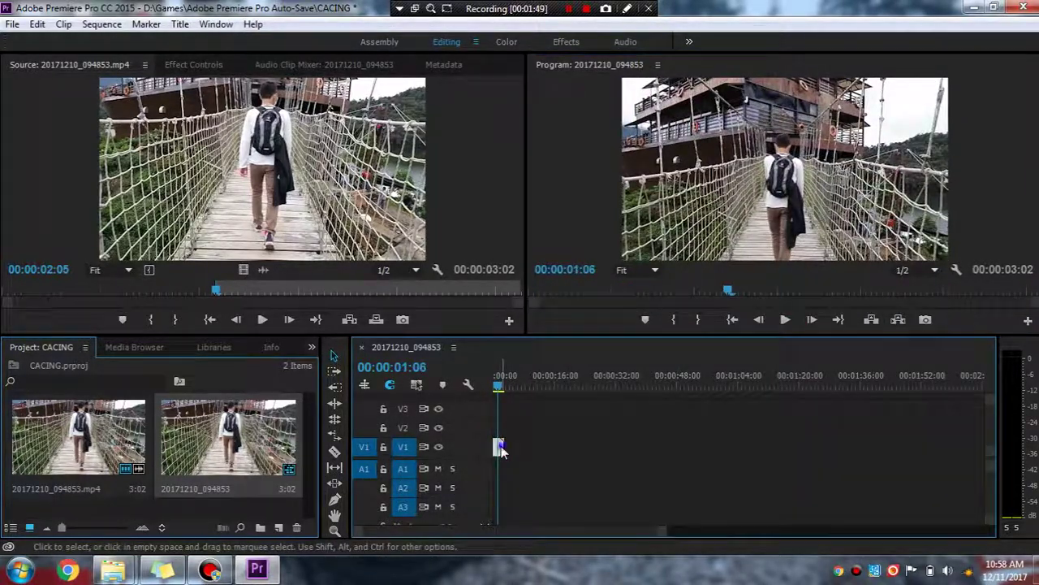
Set the V1 clip's speed to 50% with Ripple Edit kept on
right_click(500, 452)
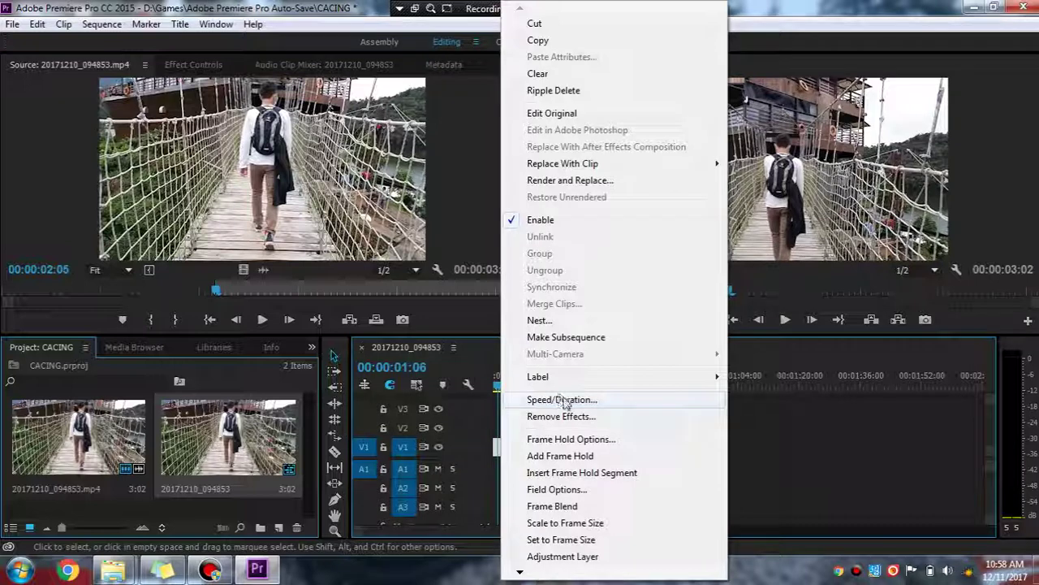
left_click(562, 400)
type("50")
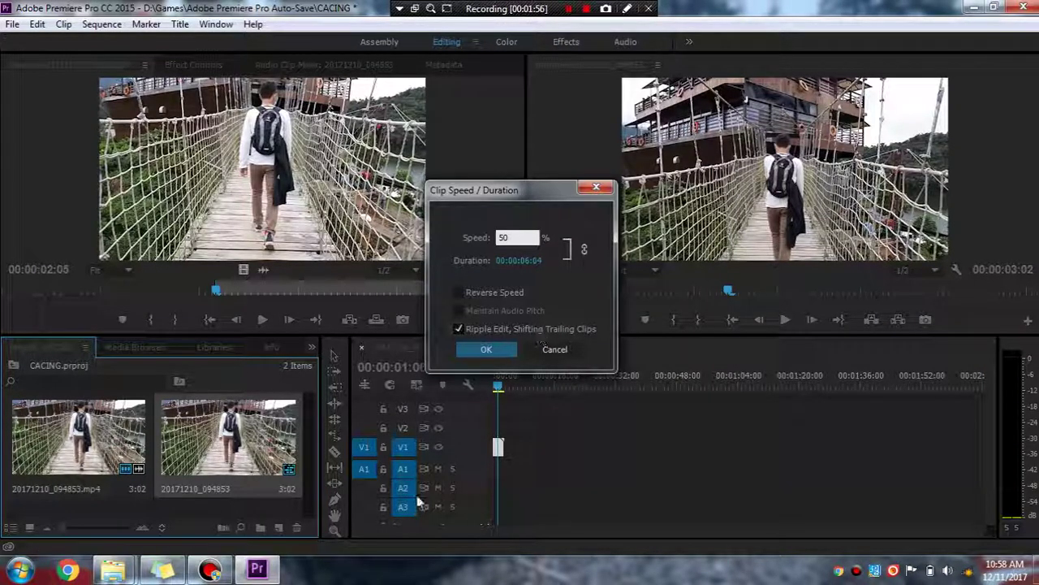
left_click(486, 329)
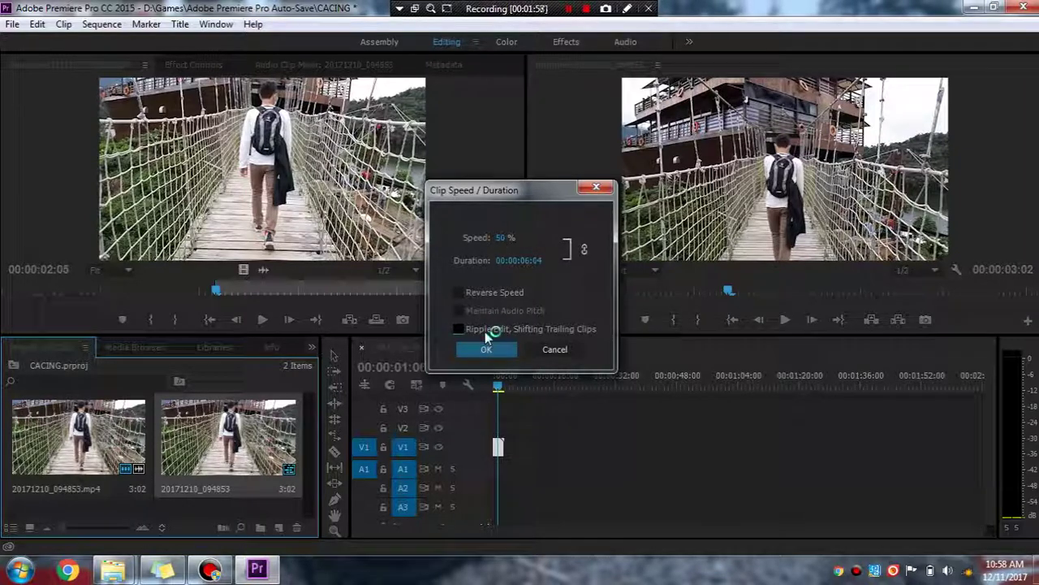
left_click(486, 330)
left_click(486, 349)
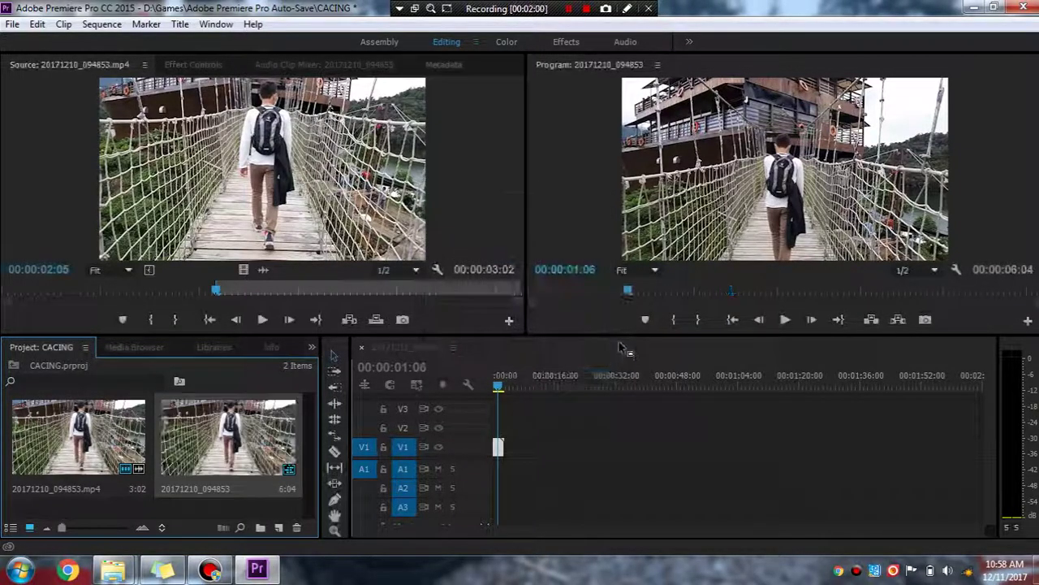
Zoom the timeline and play the slowed clip from the start to 00:00:05:11
left_click(491, 390)
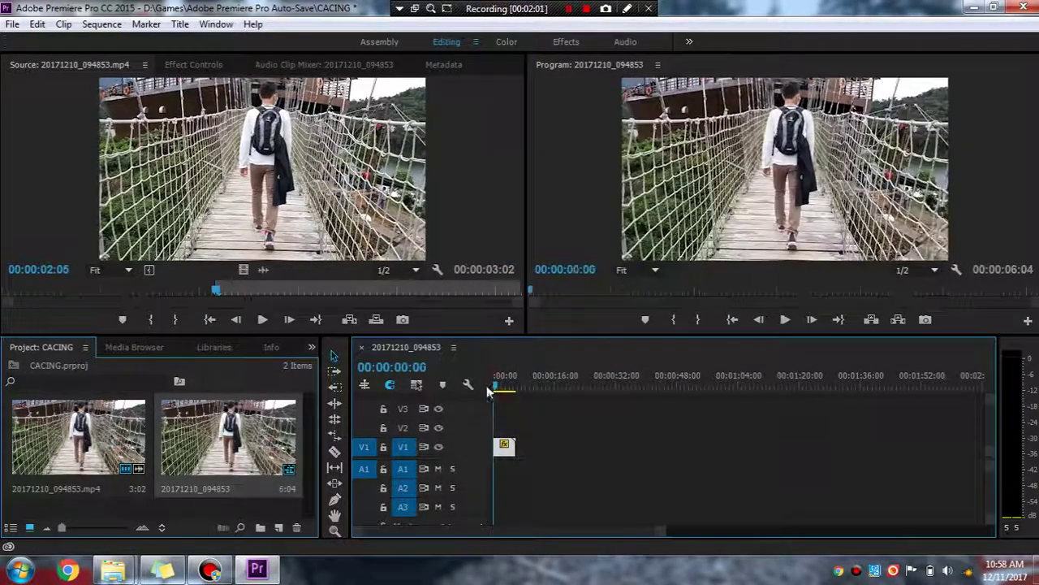
left_click_drag(664, 531, 602, 531)
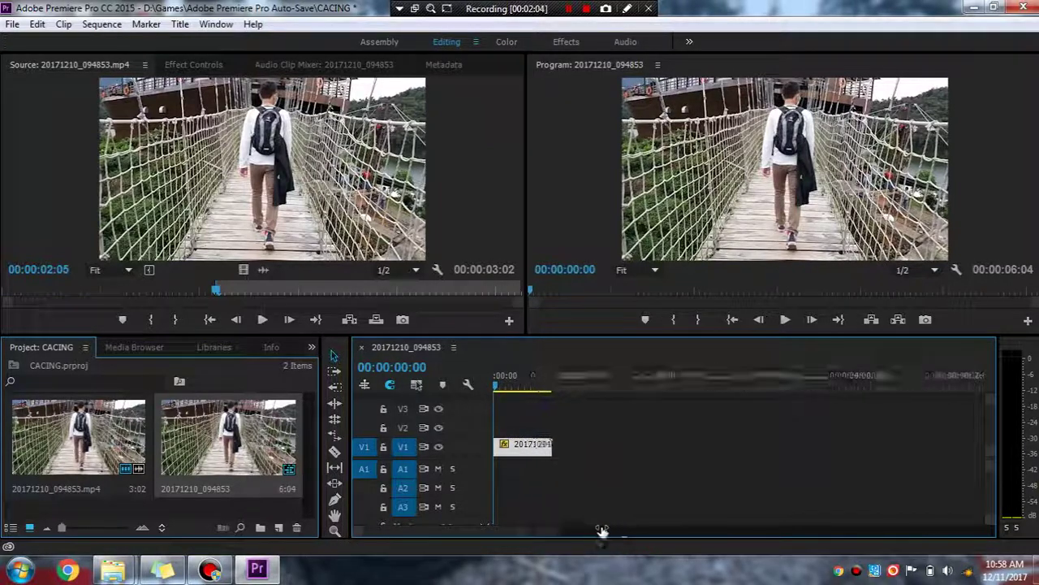
left_click(786, 320)
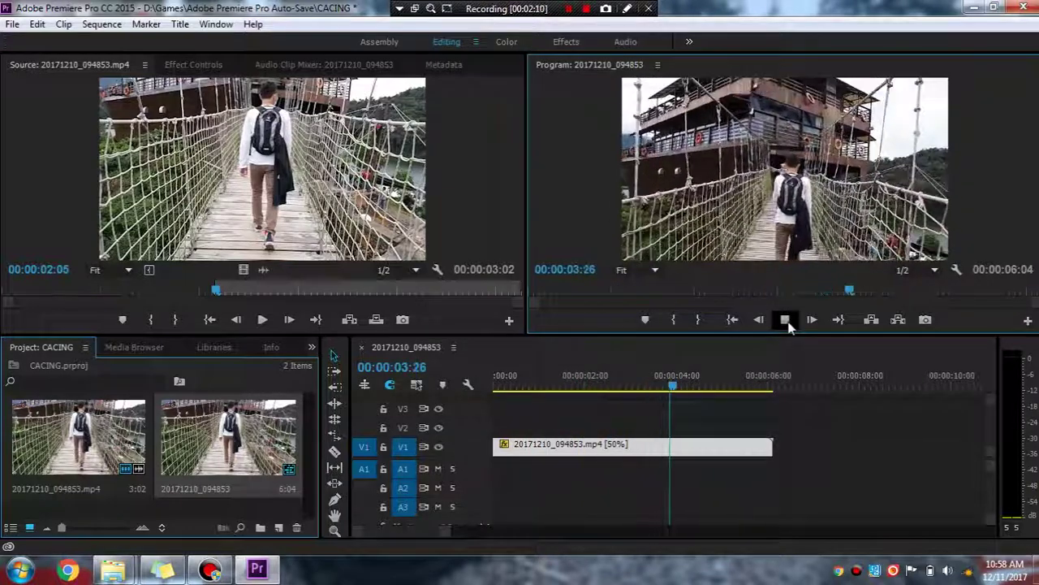
left_click(786, 320)
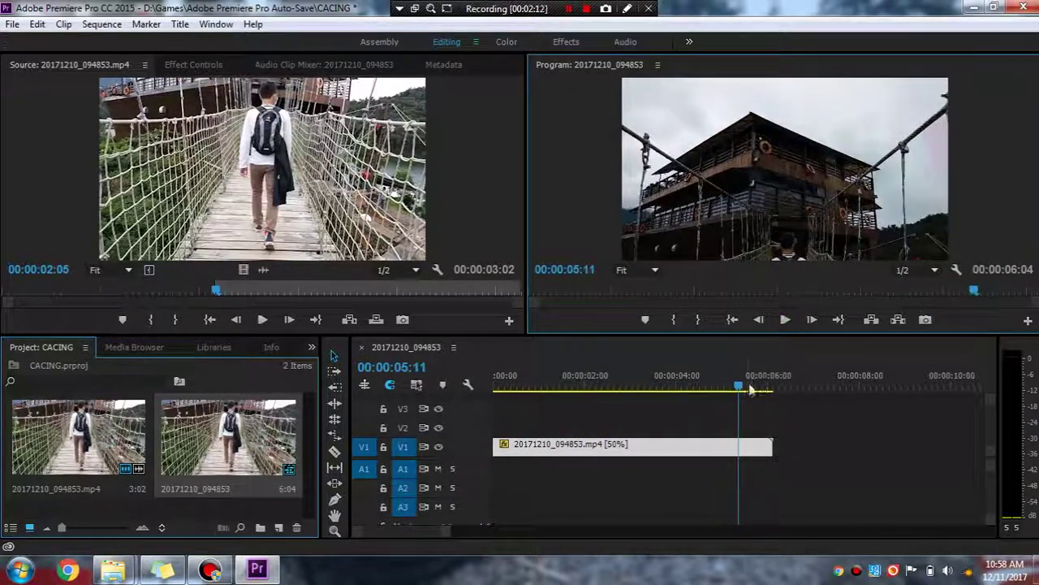
Return the playhead to the start, browse the Info and Media Browser panels, then go back to Project
left_click_drag(751, 388, 499, 423)
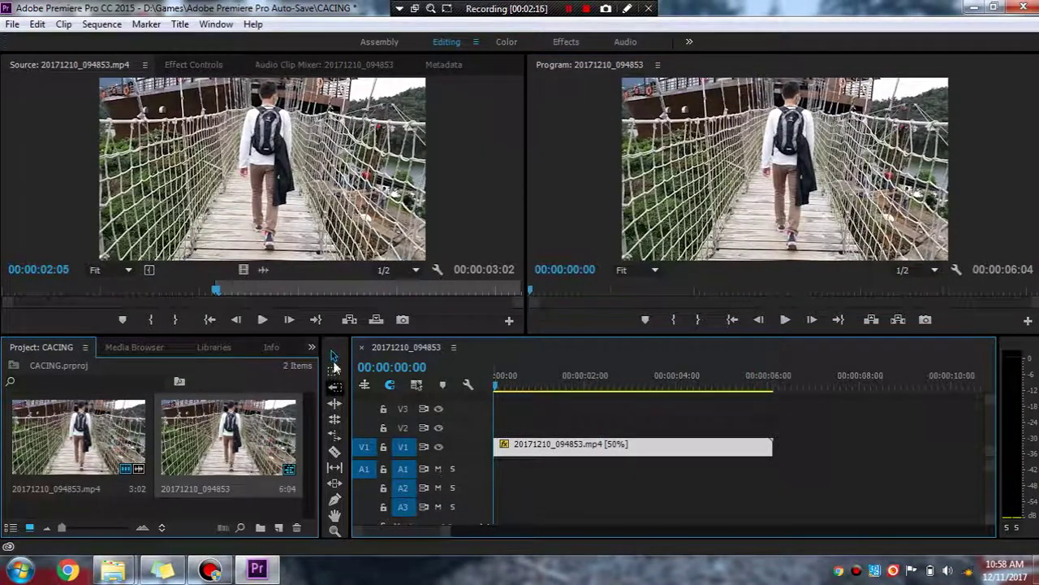
left_click(311, 347)
left_click(308, 347)
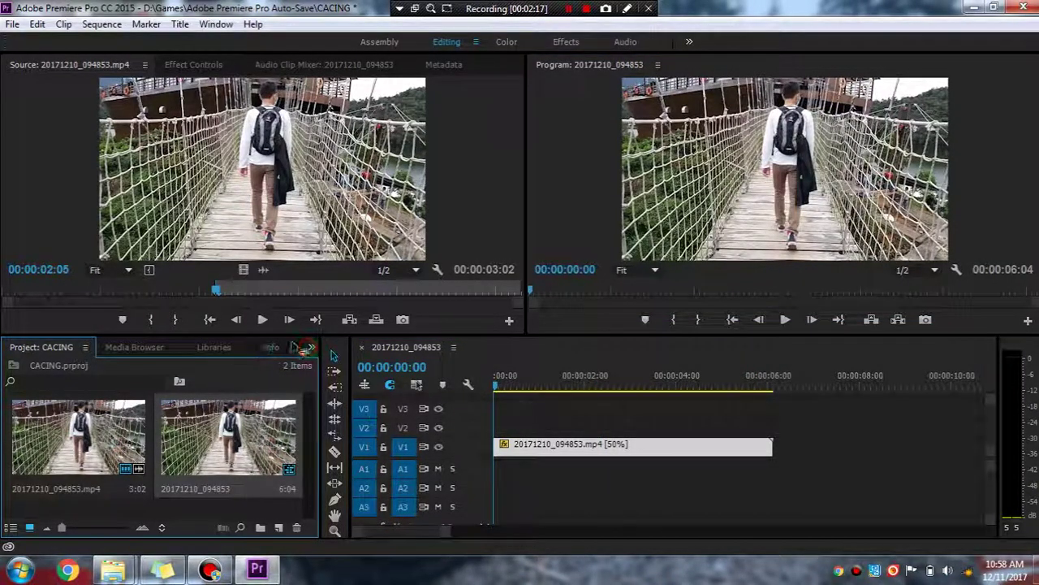
left_click(310, 347)
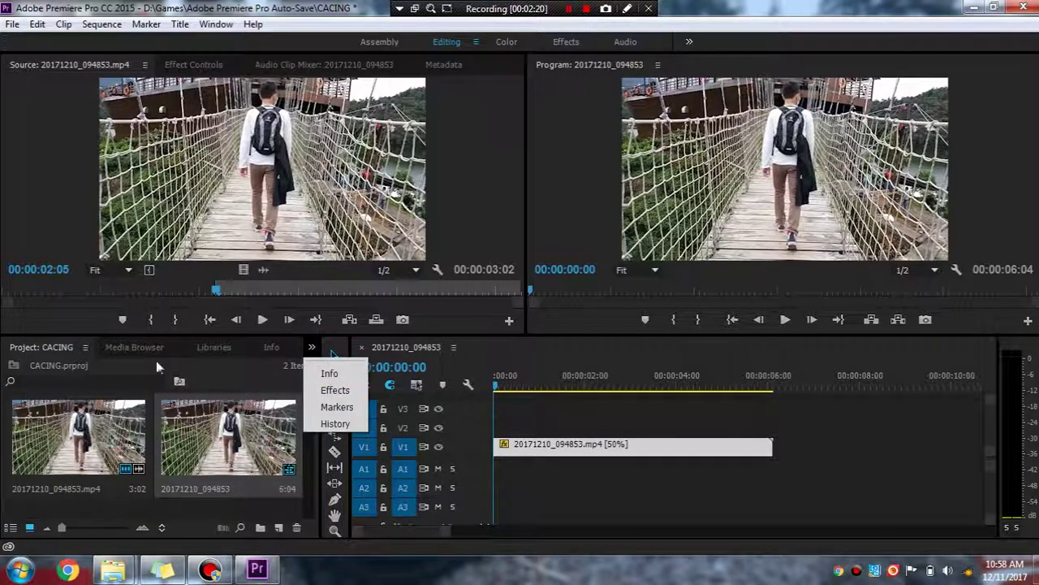
left_click(231, 347)
left_click(267, 347)
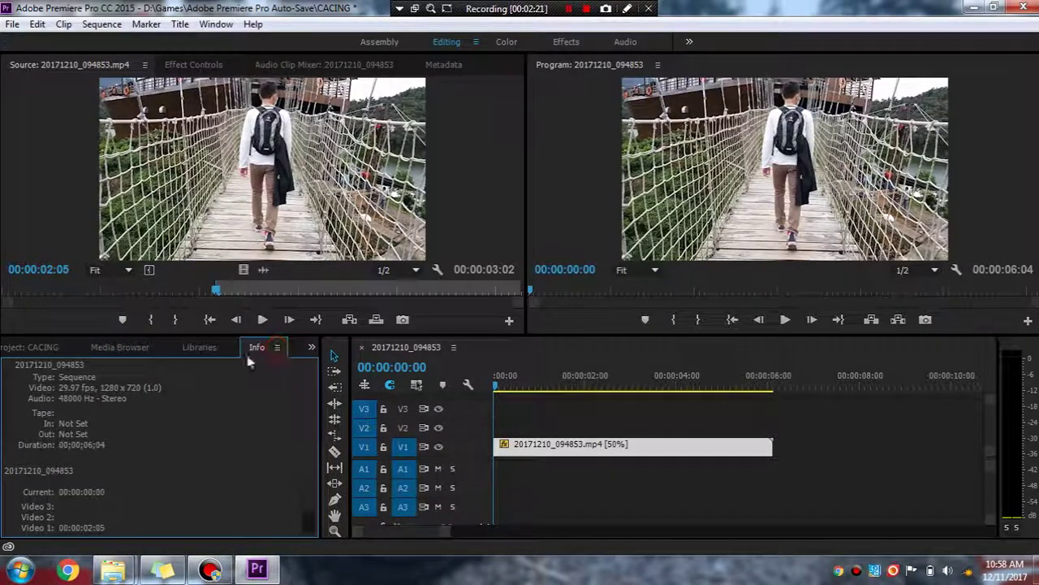
left_click(155, 351)
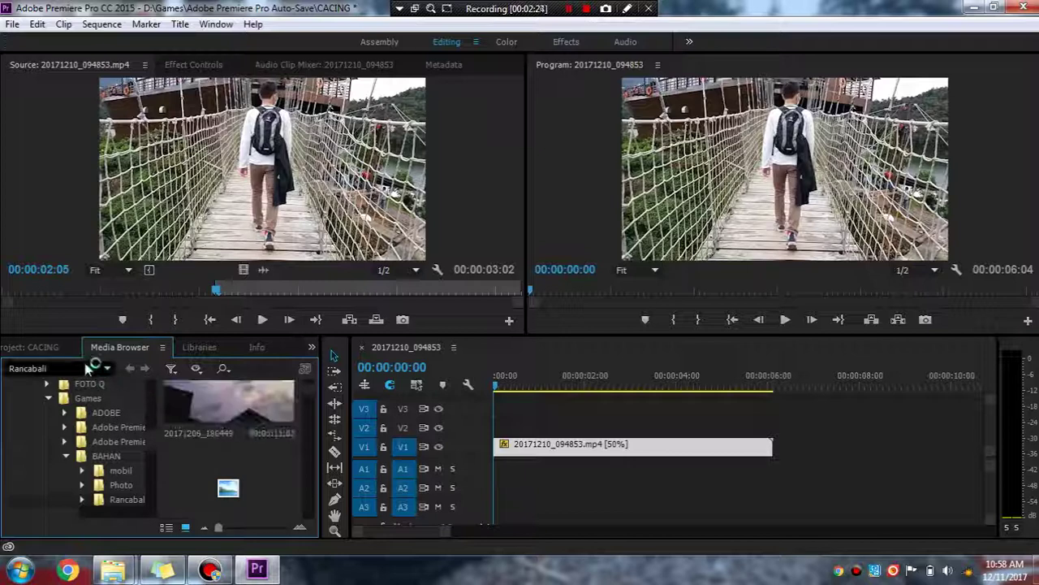
left_click(69, 349)
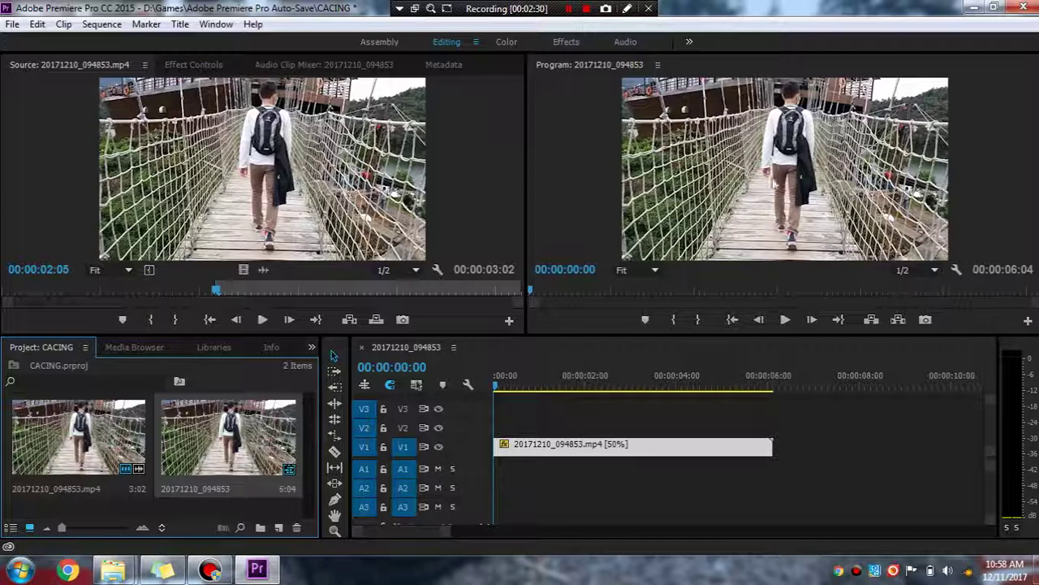
Create a new 1280×720 title, Title 01, with the default settings
left_click(280, 530)
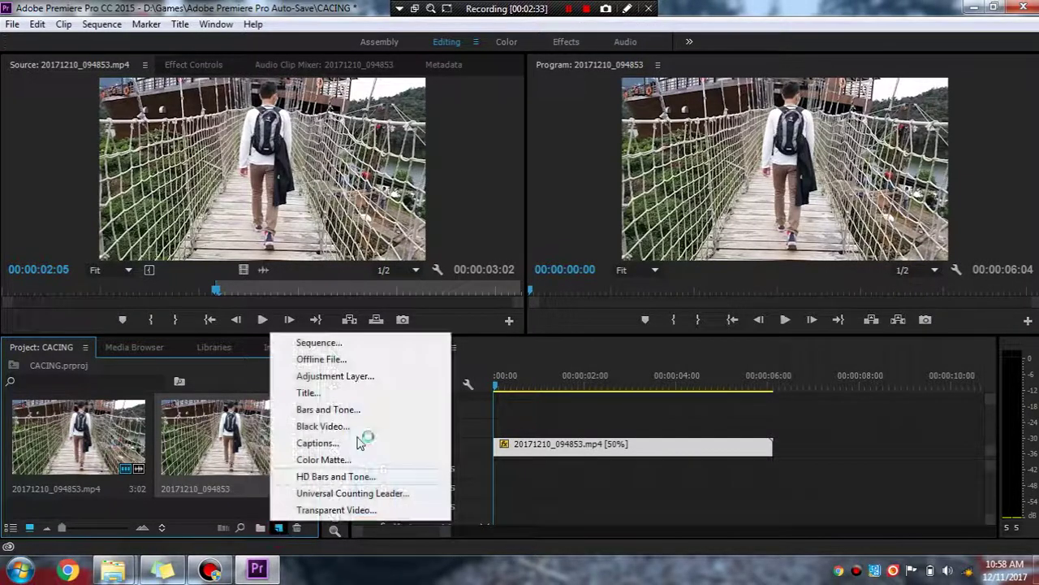
left_click(355, 393)
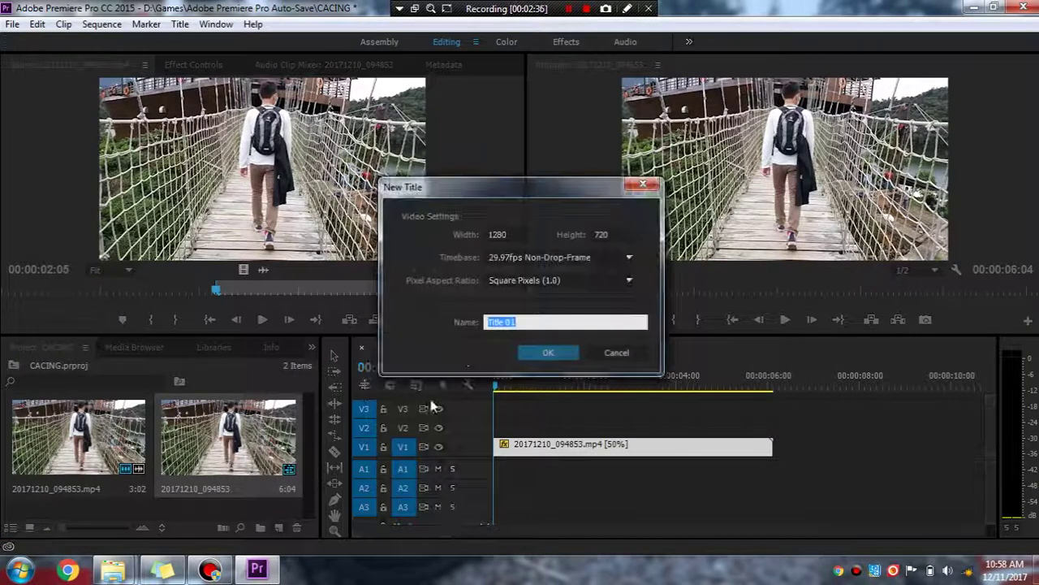
left_click(537, 348)
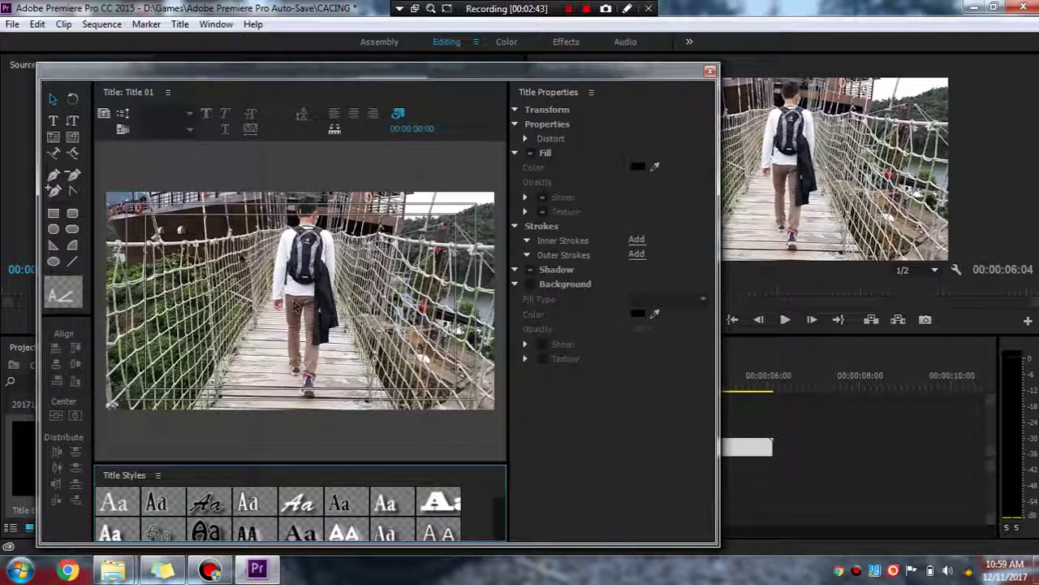
Add a centre-aligned text box reading WELCOME in AIGDT font on Title 01
left_click(54, 121)
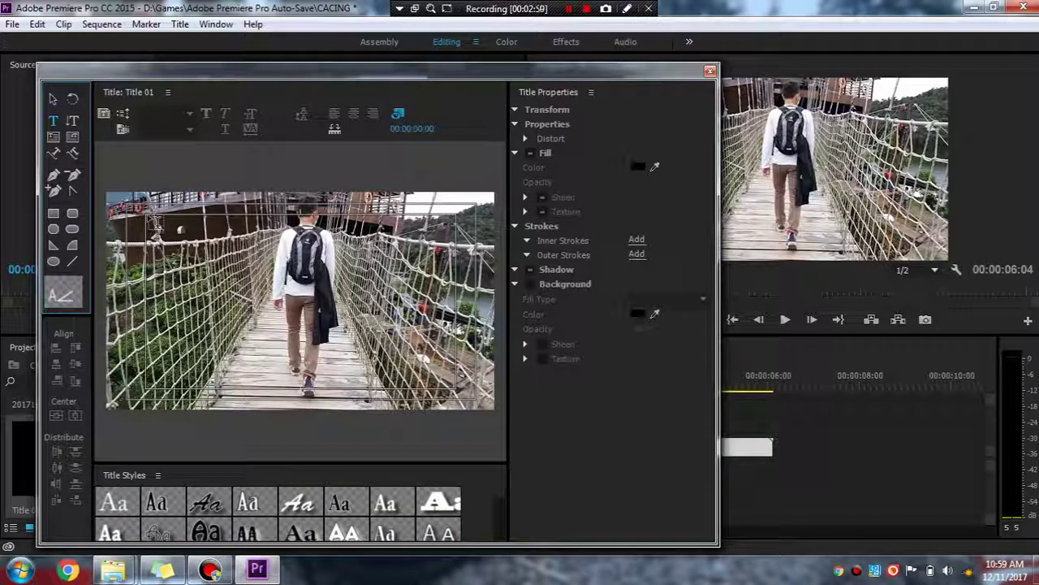
left_click_drag(155, 224, 351, 351)
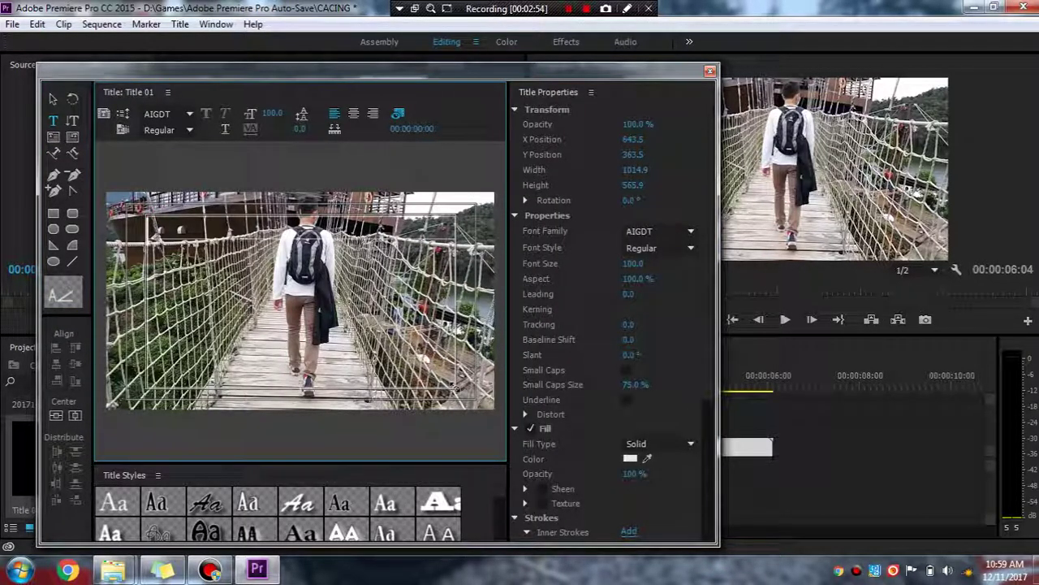
left_click(359, 118)
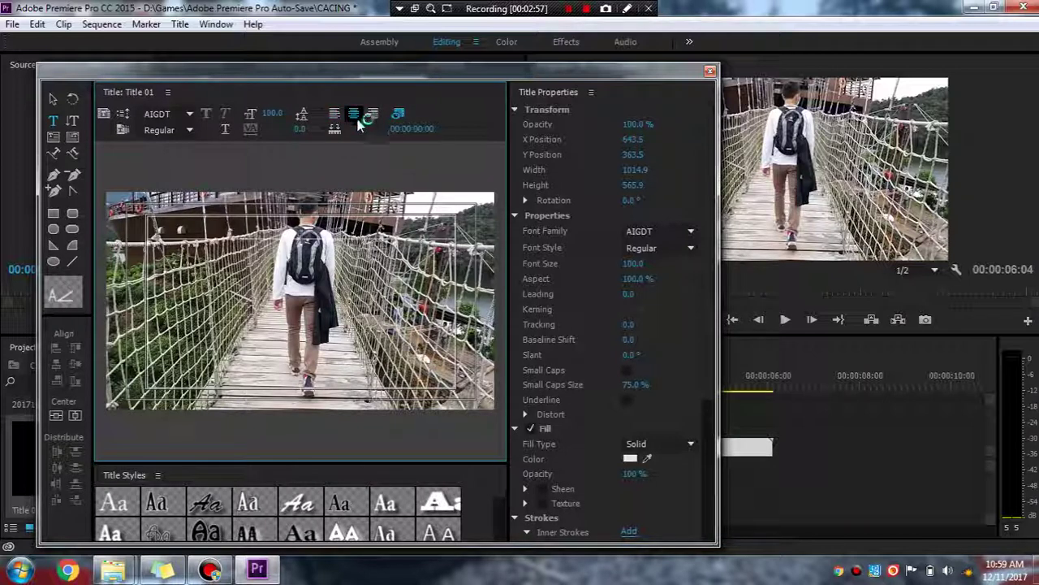
left_click(189, 114)
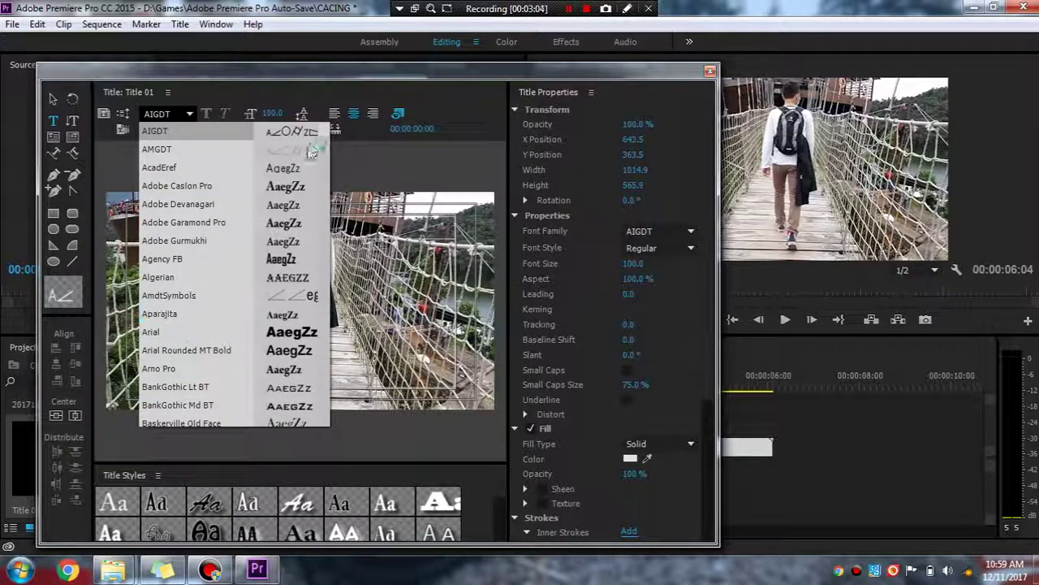
left_click(254, 96)
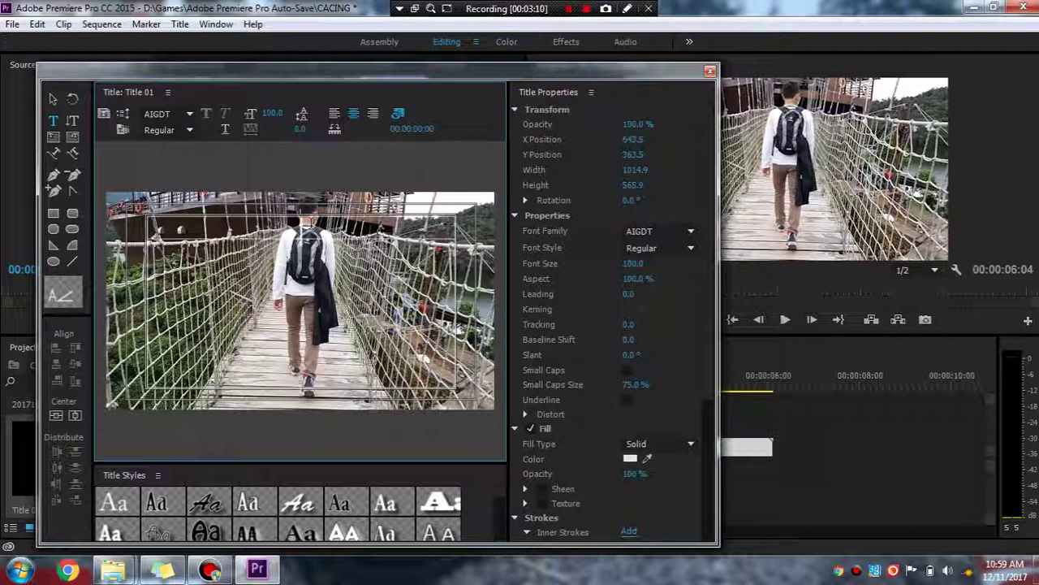
left_click(303, 231)
type("WELCOME")
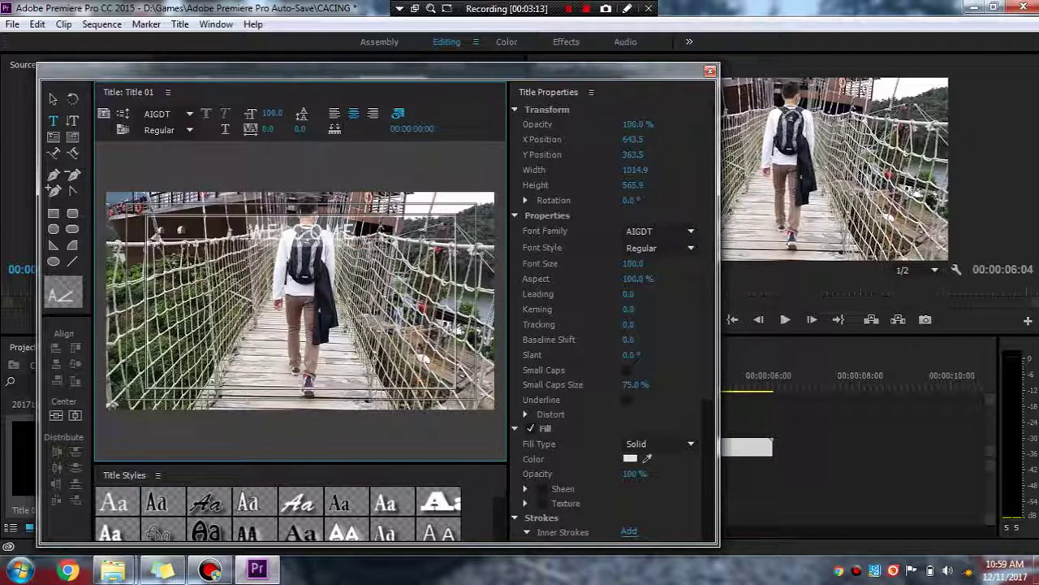
Give WELCOME a white Brush Script style, move it lower, and enlarge it to size 145
left_click(300, 505)
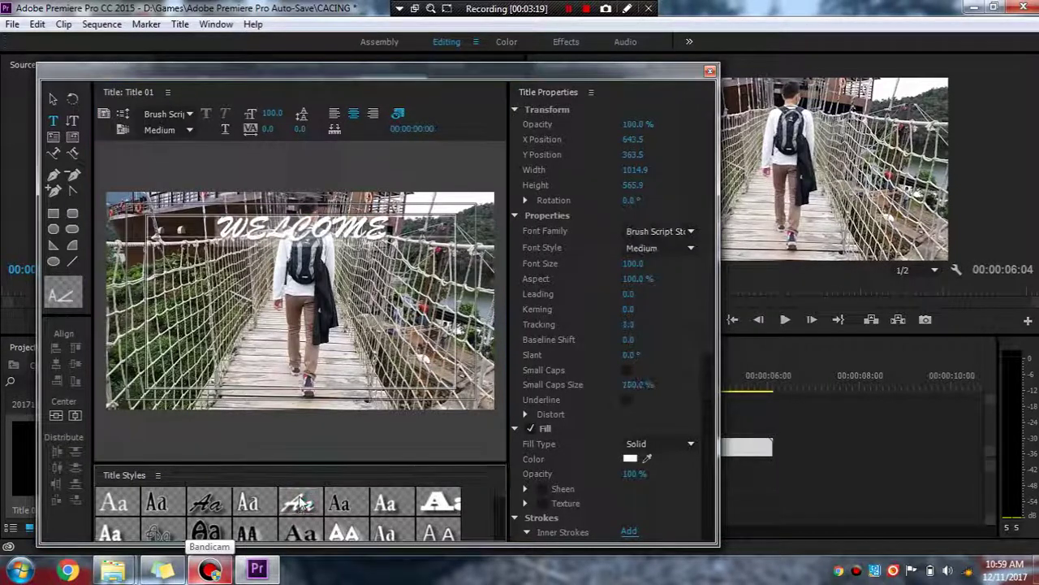
left_click(52, 98)
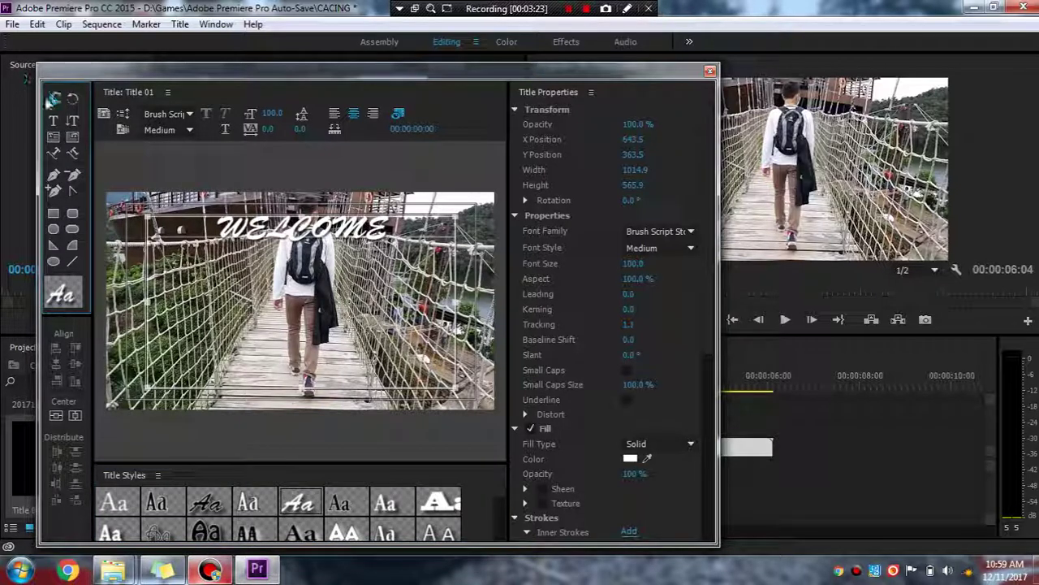
left_click(54, 99)
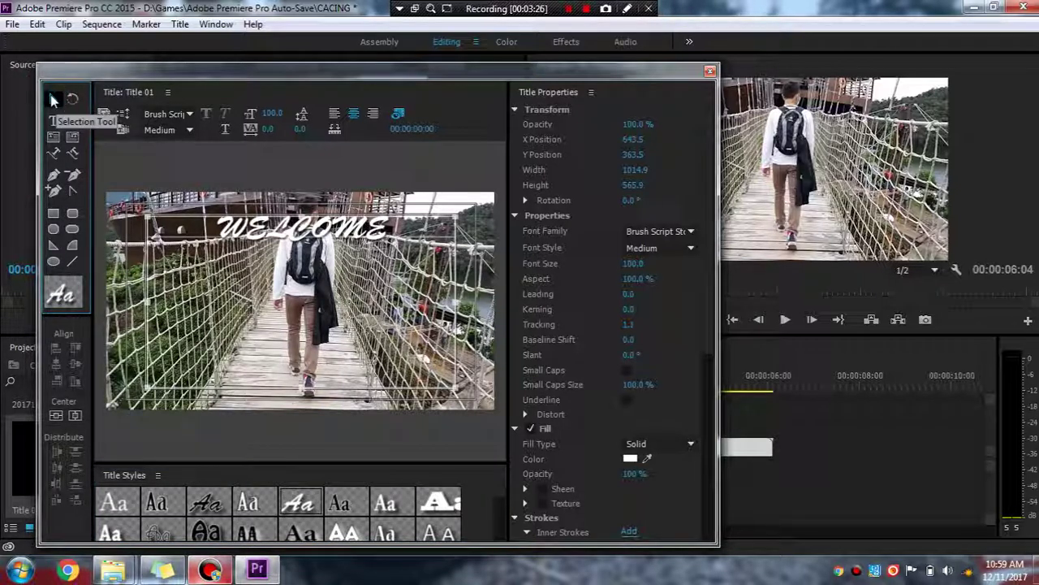
left_click_drag(305, 230, 302, 278)
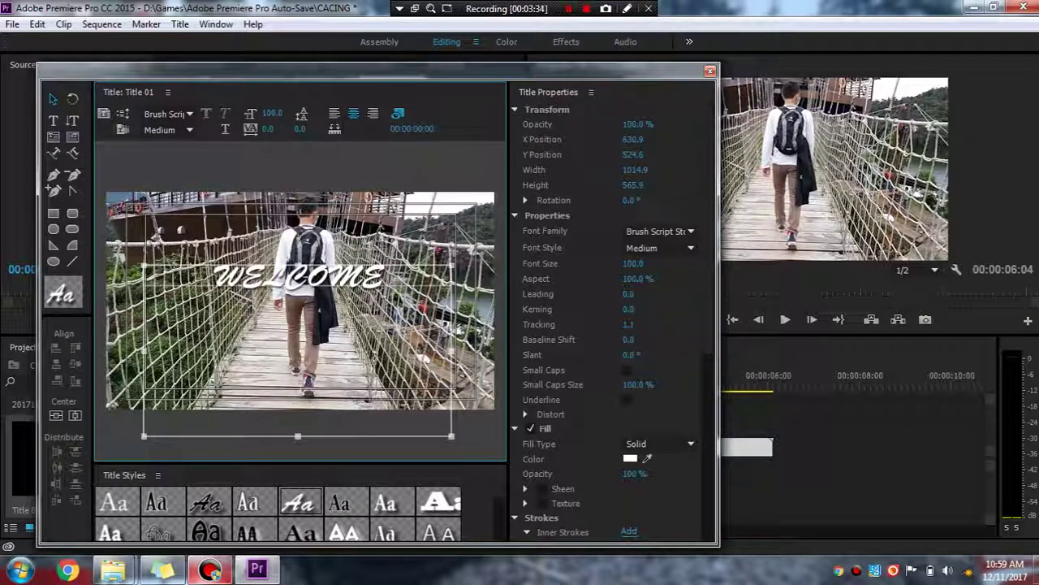
left_click_drag(272, 113, 308, 113)
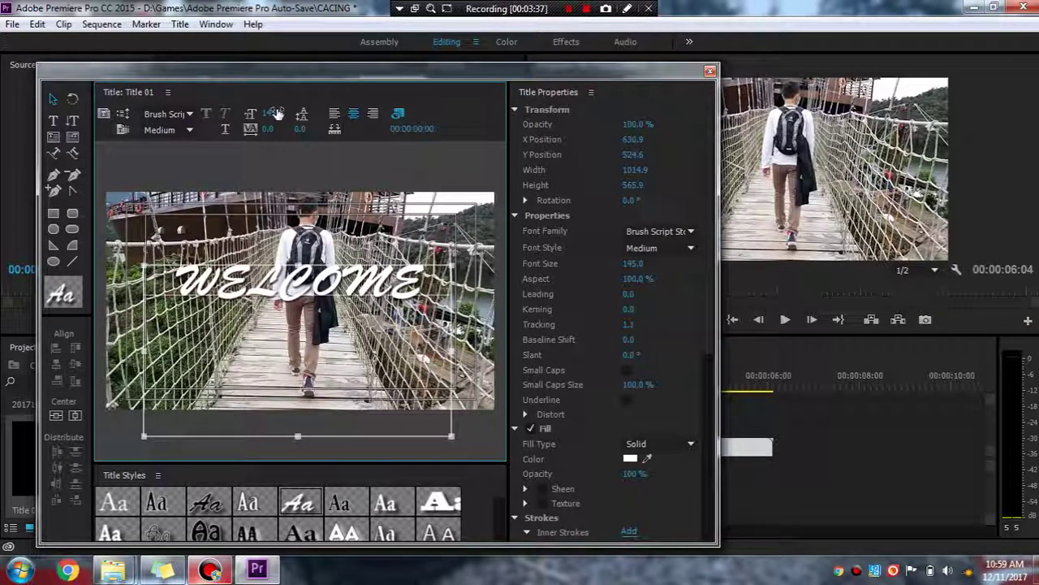
Set the WELCOME text's Fill Type to Ghost
scroll(671, 414, "down", 1)
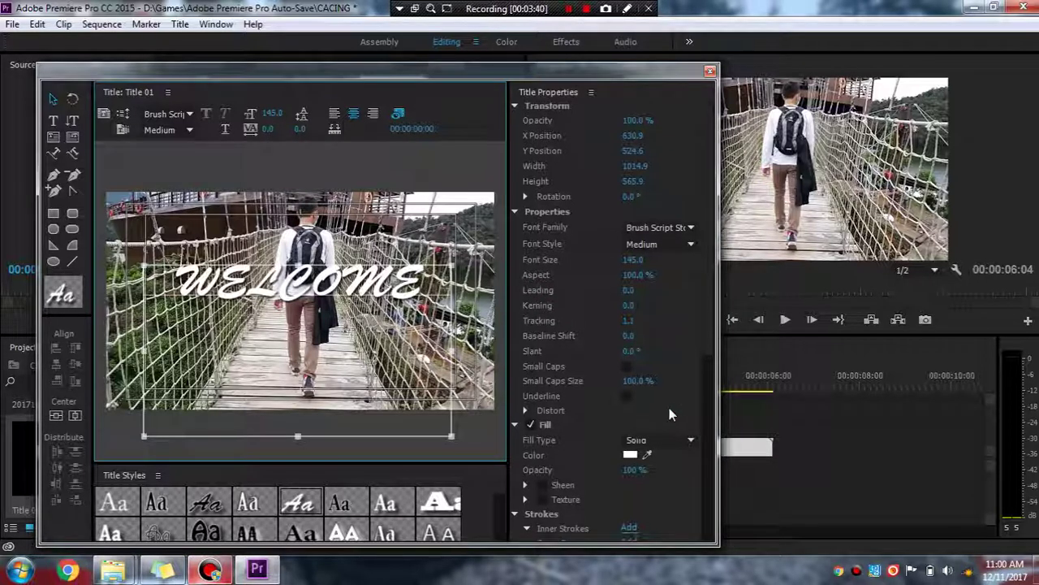
left_click_drag(707, 251, 703, 430)
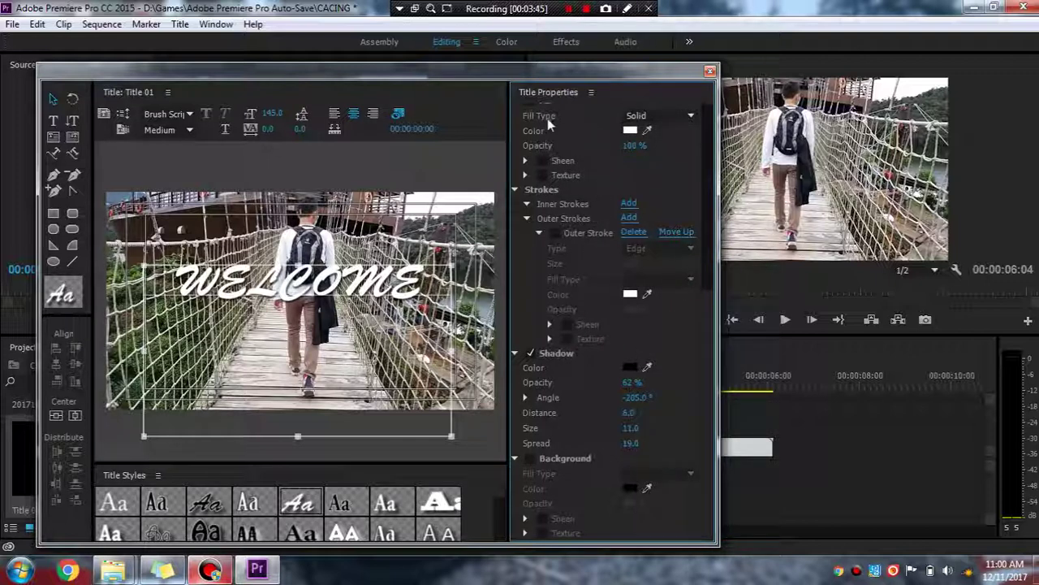
left_click(671, 115)
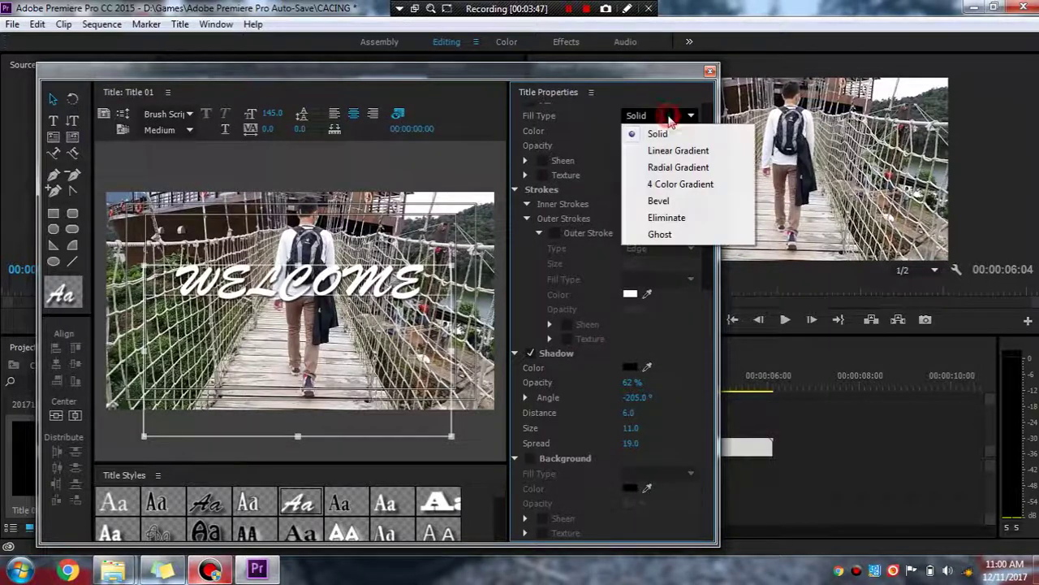
left_click(682, 235)
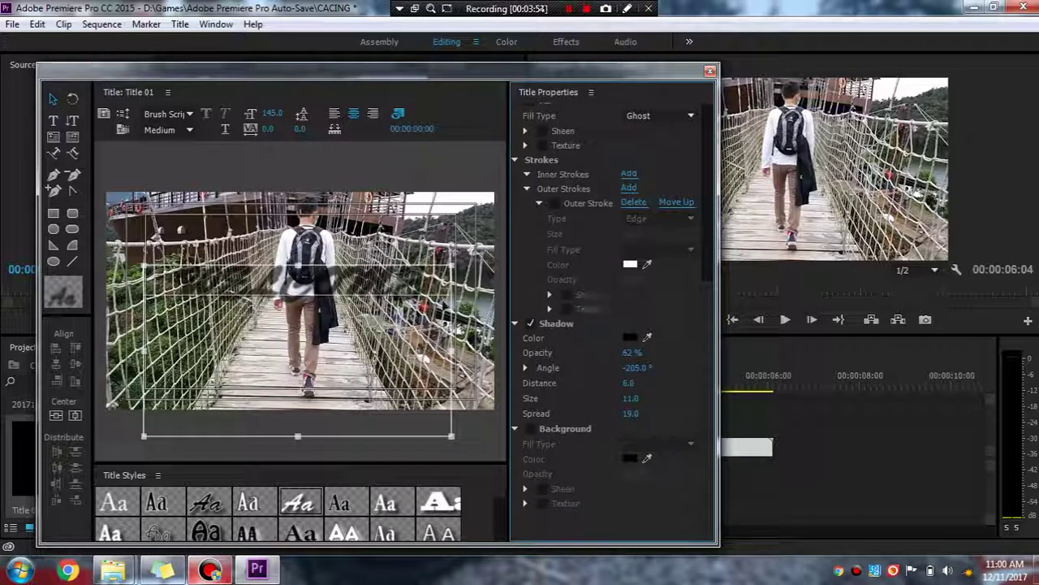
Give the title's shadow a dark colour
left_click(630, 338)
left_click(414, 231)
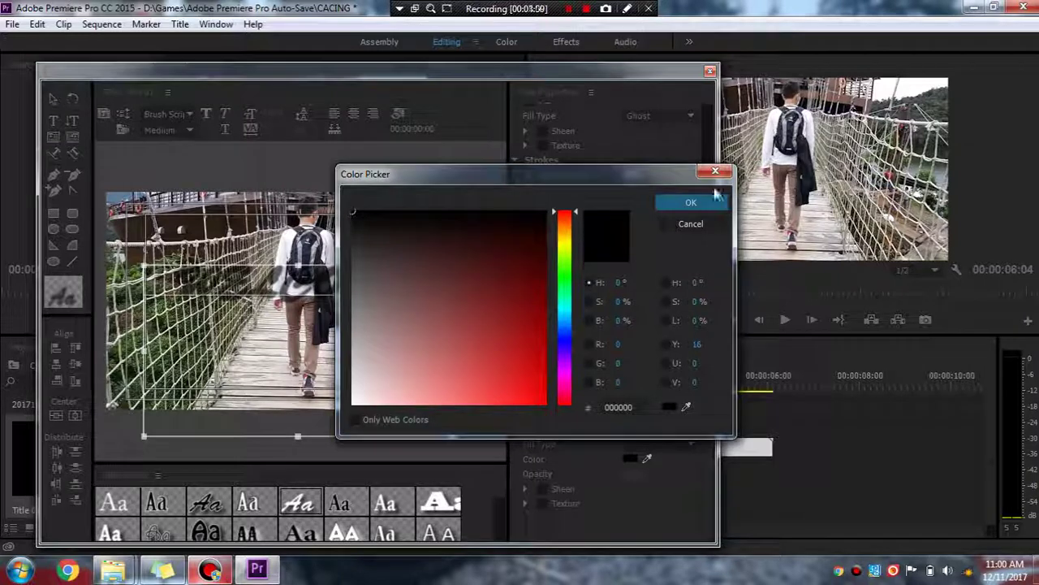
left_click(691, 203)
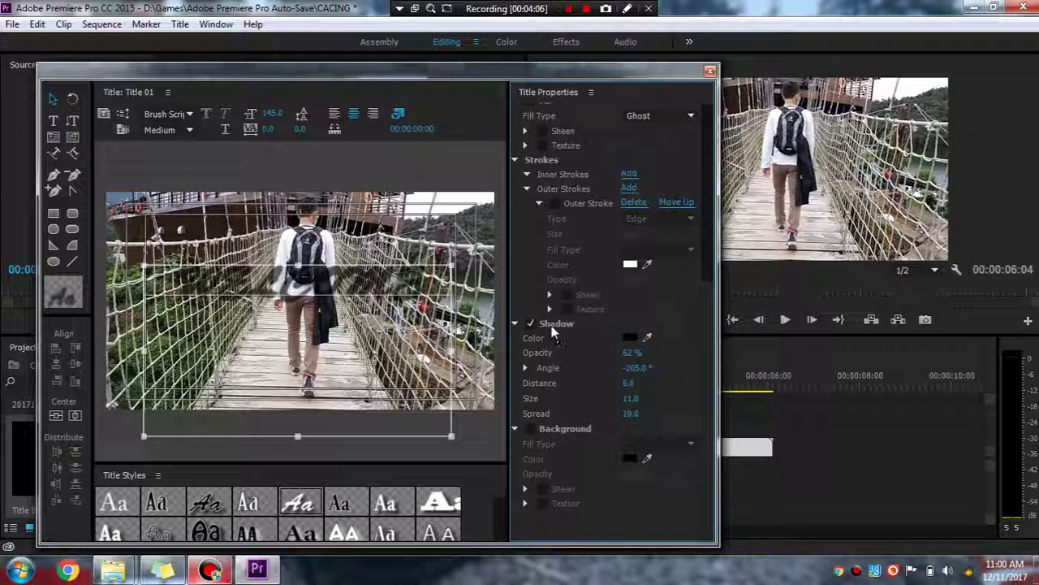
Review the shadow colour and raise the shadow opacity to 71%
left_click(629, 338)
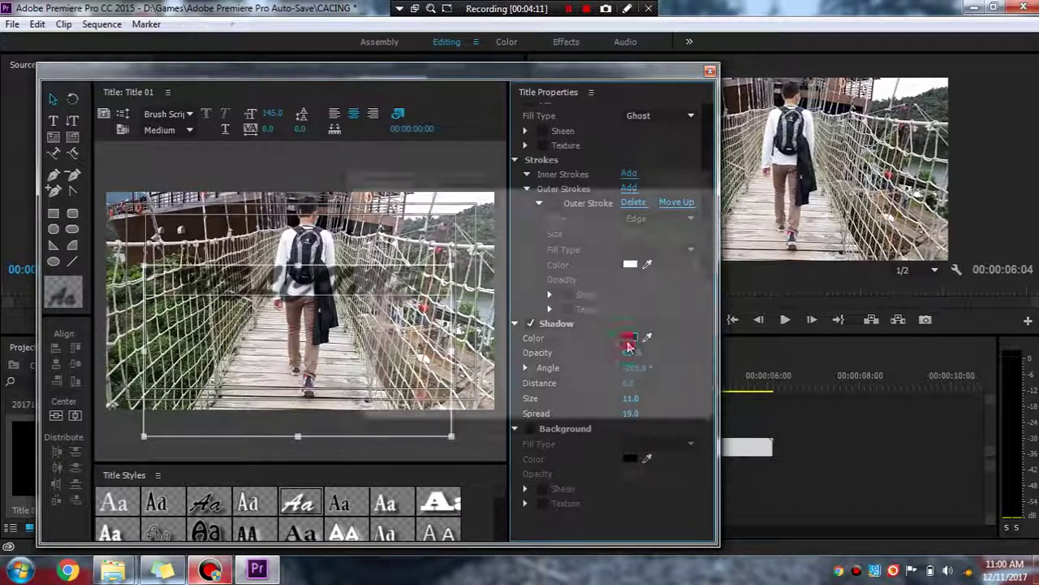
left_click(691, 204)
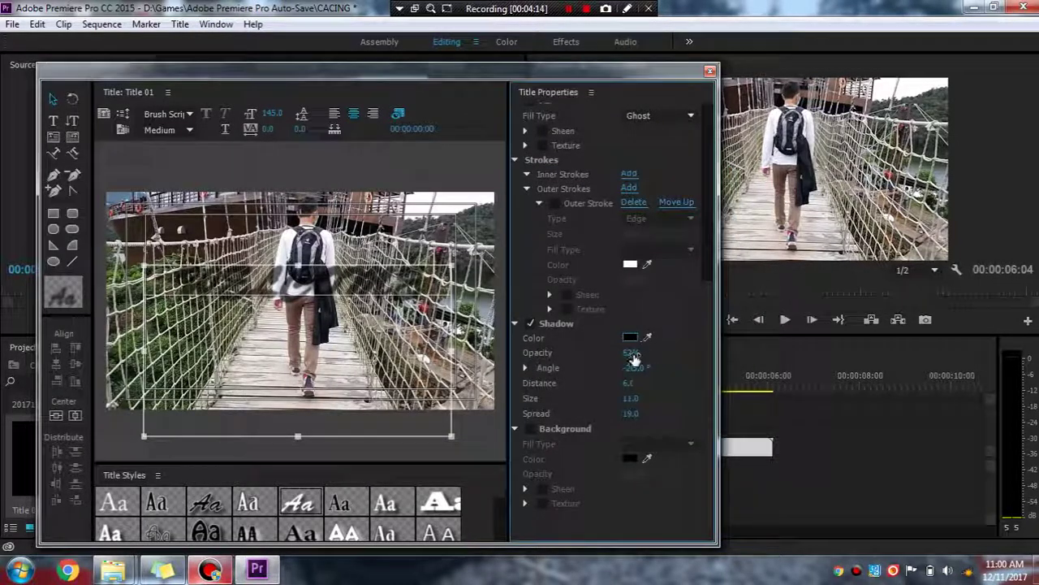
mouse_move(631, 352)
left_mouse_down()
mouse_move(662, 353)
mouse_move(590, 353)
mouse_move(646, 353)
left_mouse_up()
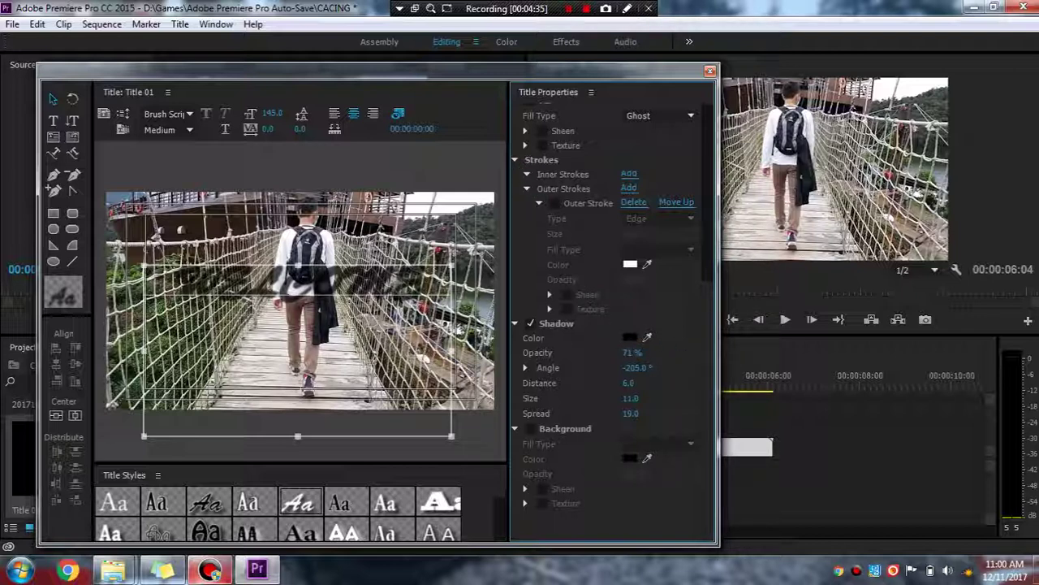
Change the shadow colour to light grey and close the Titler
left_click(630, 338)
left_click_drag(369, 235, 325, 321)
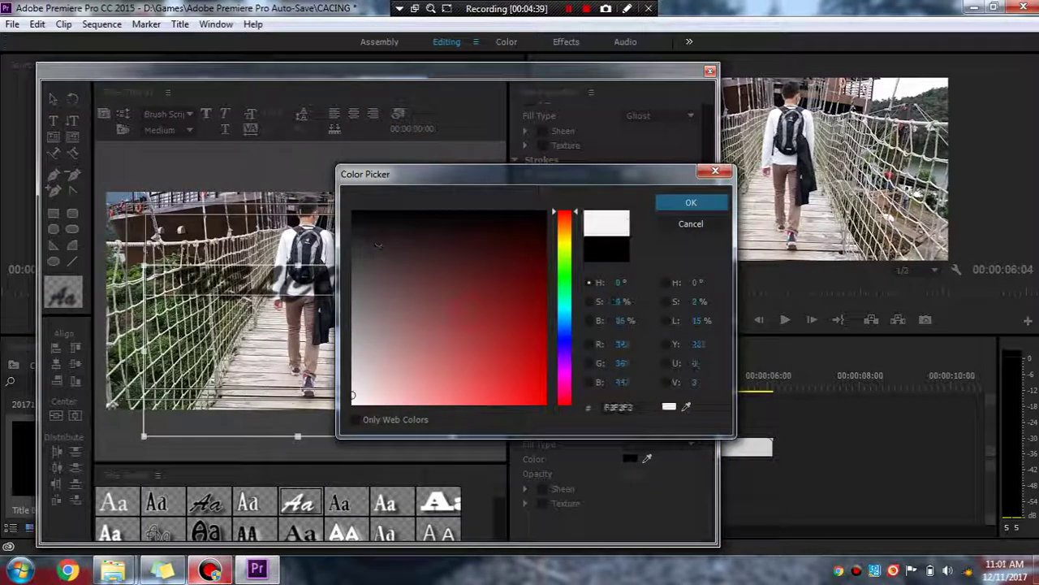
left_click(691, 204)
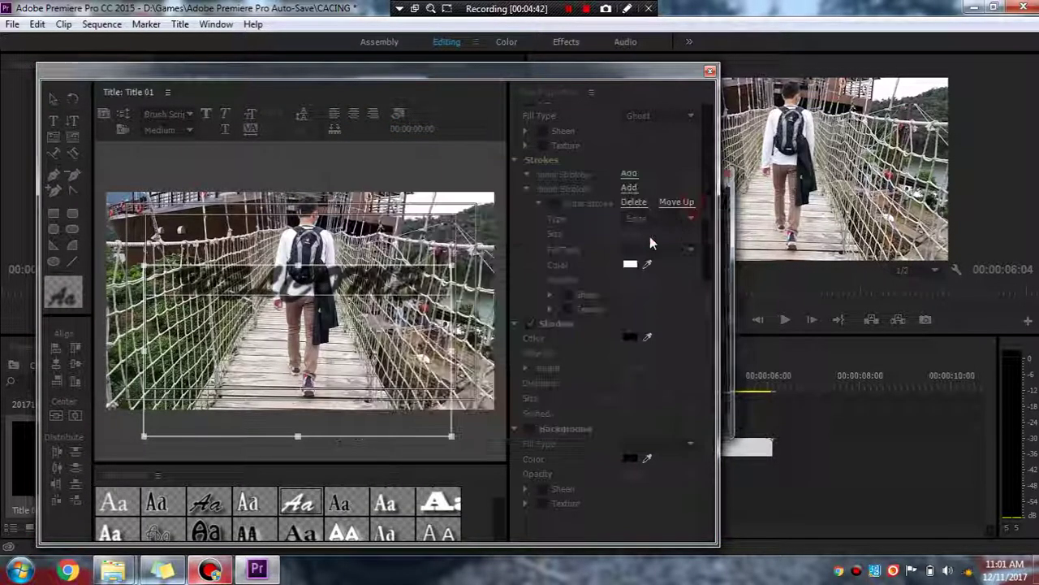
left_click(630, 339)
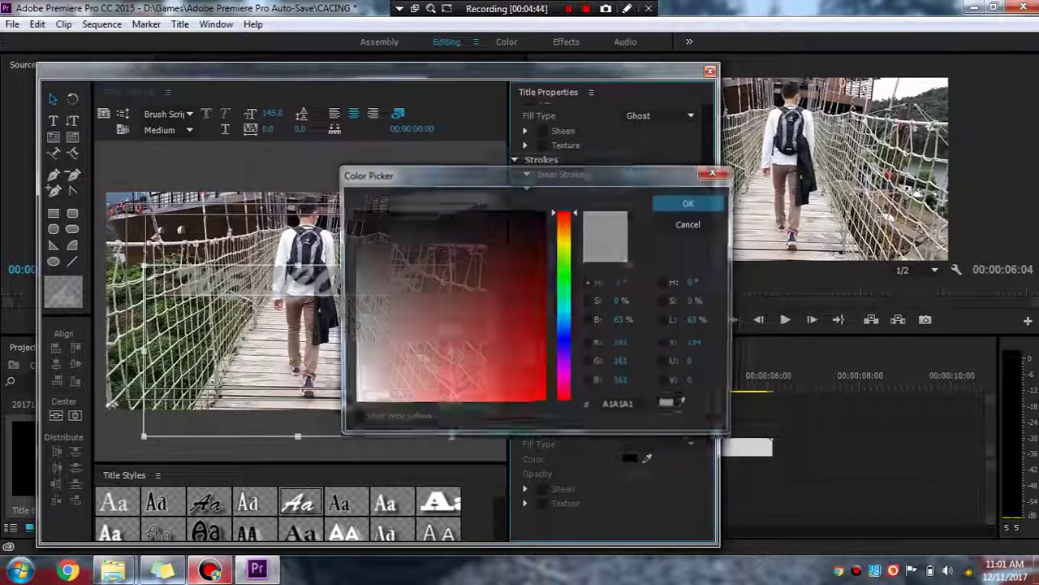
left_click(686, 202)
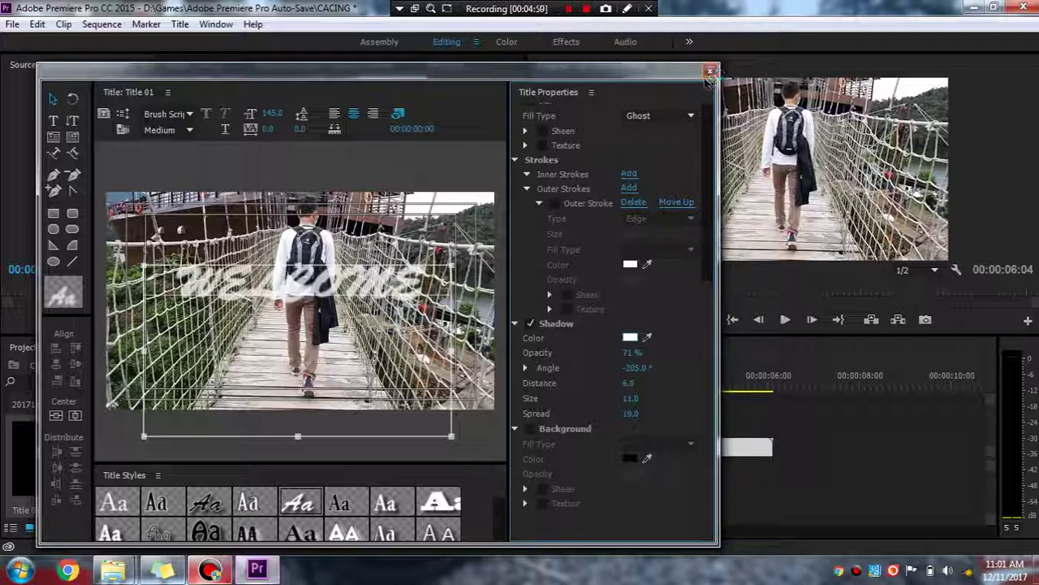
left_click(709, 73)
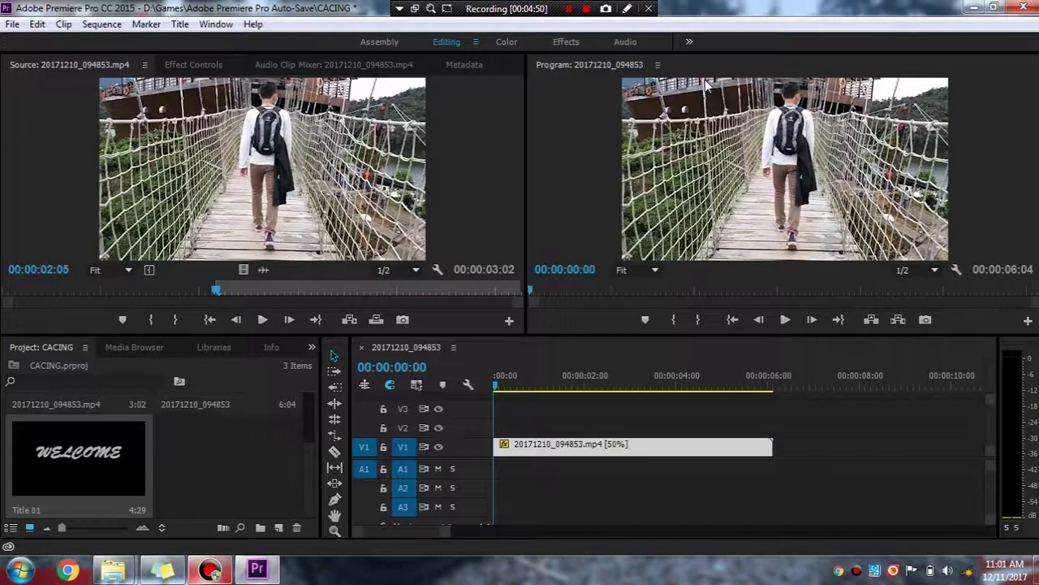
Place Title 01 on track V2 near one second, above the bridge clip
left_click(65, 461)
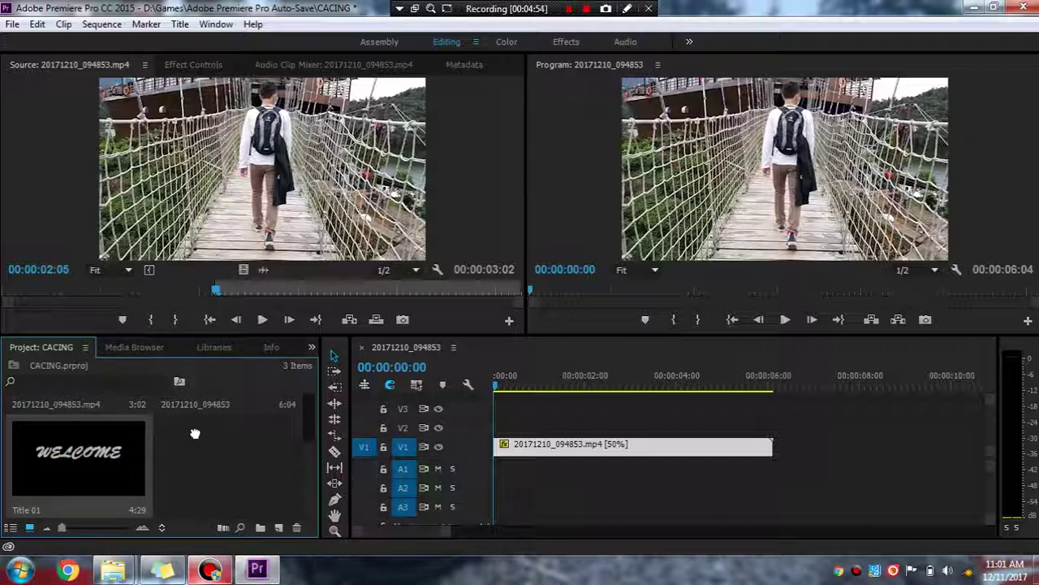
left_click_drag(195, 433, 510, 433)
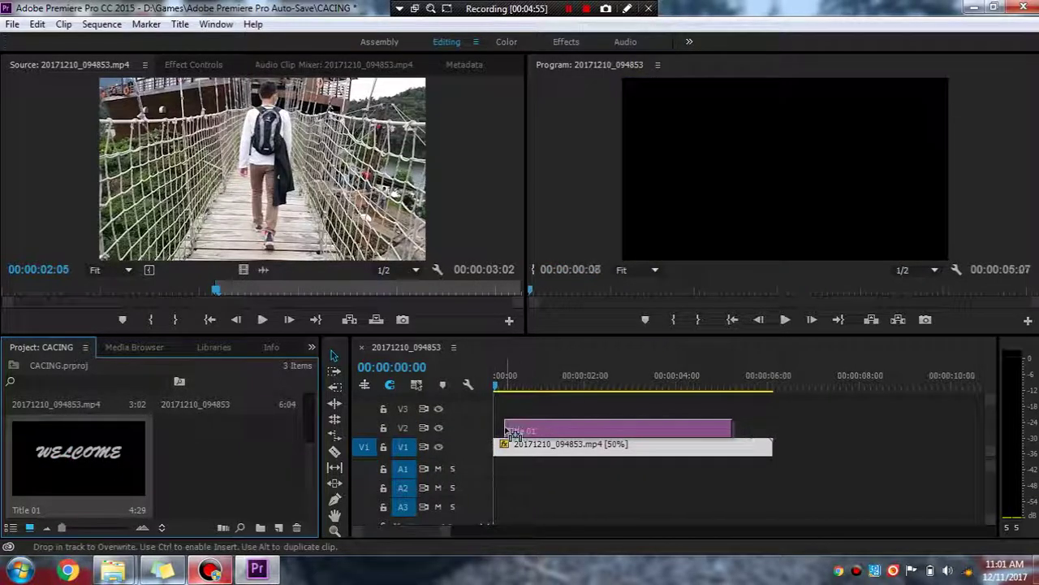
left_click_drag(510, 433, 532, 432)
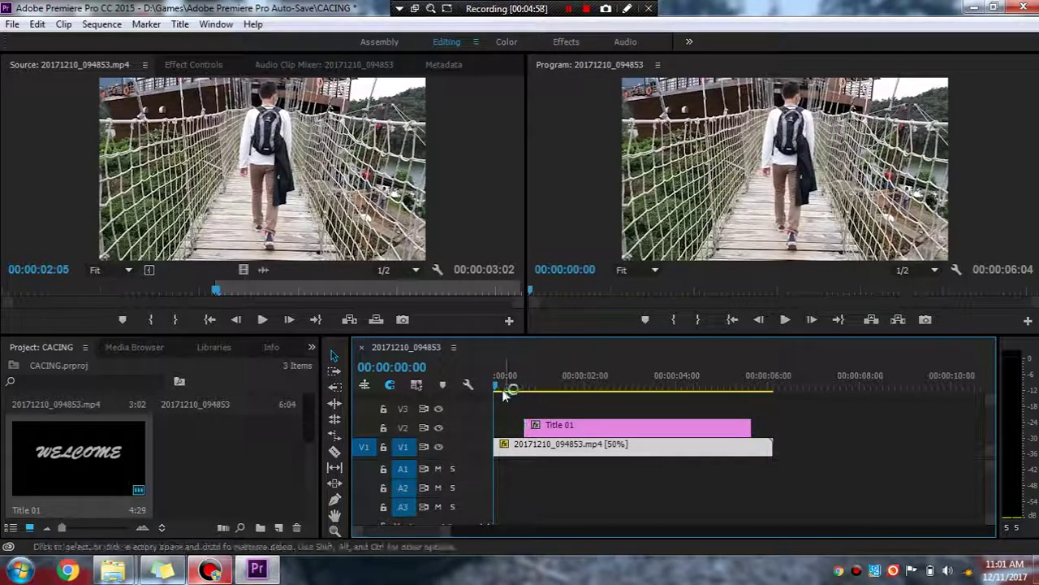
Scrub the playhead to preview the WELCOME overlay over the footage
mouse_move(497, 388)
left_mouse_down()
mouse_move(648, 388)
mouse_move(764, 406)
mouse_move(554, 468)
mouse_move(501, 464)
left_mouse_up()
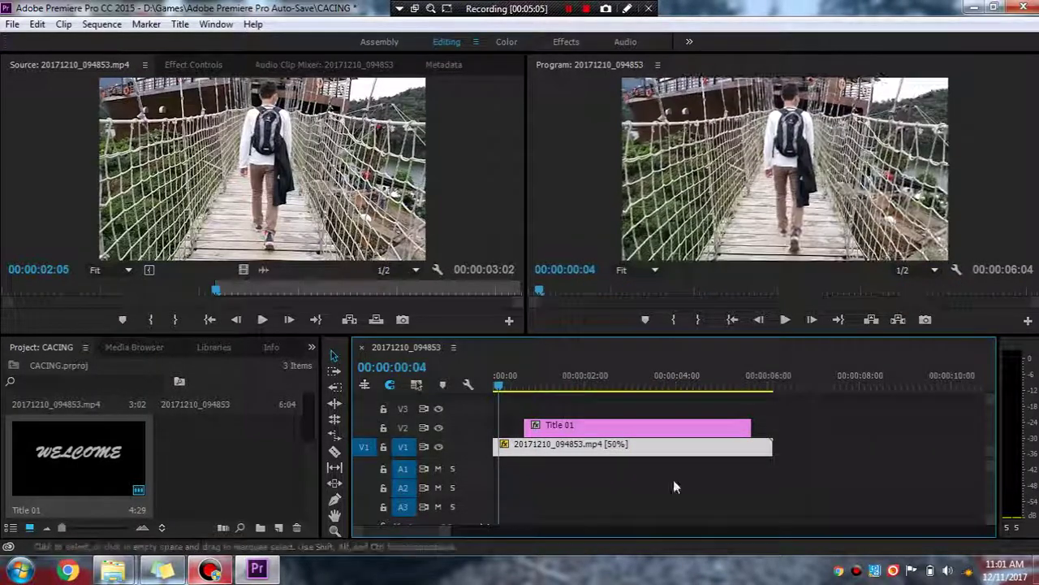
mouse_move(673, 481)
left_mouse_down()
mouse_move(735, 429)
mouse_move(772, 429)
left_mouse_up()
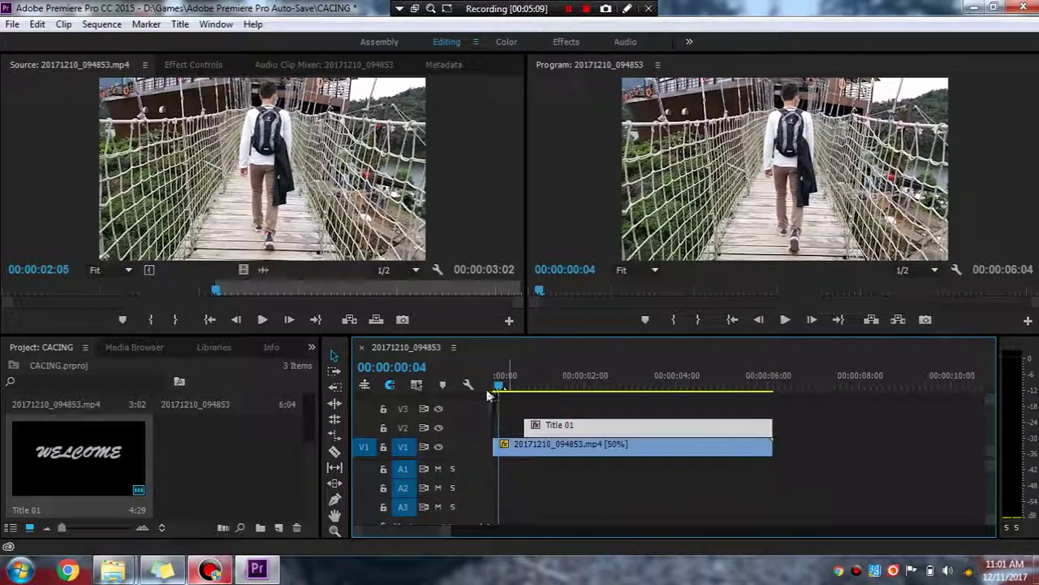
mouse_move(499, 384)
left_mouse_down()
mouse_move(778, 394)
mouse_move(486, 406)
left_mouse_up()
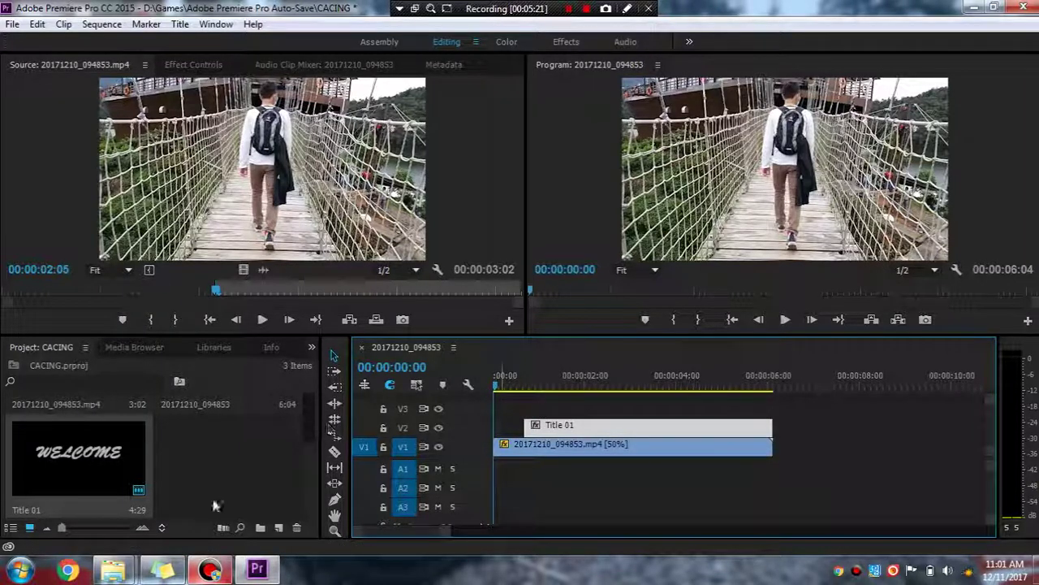
Apply the CD_Wiggly_Text_Art_15sec preset from Presets > CHUNG DHA PRESETS > Title_Logo to Title 01
left_click(313, 350)
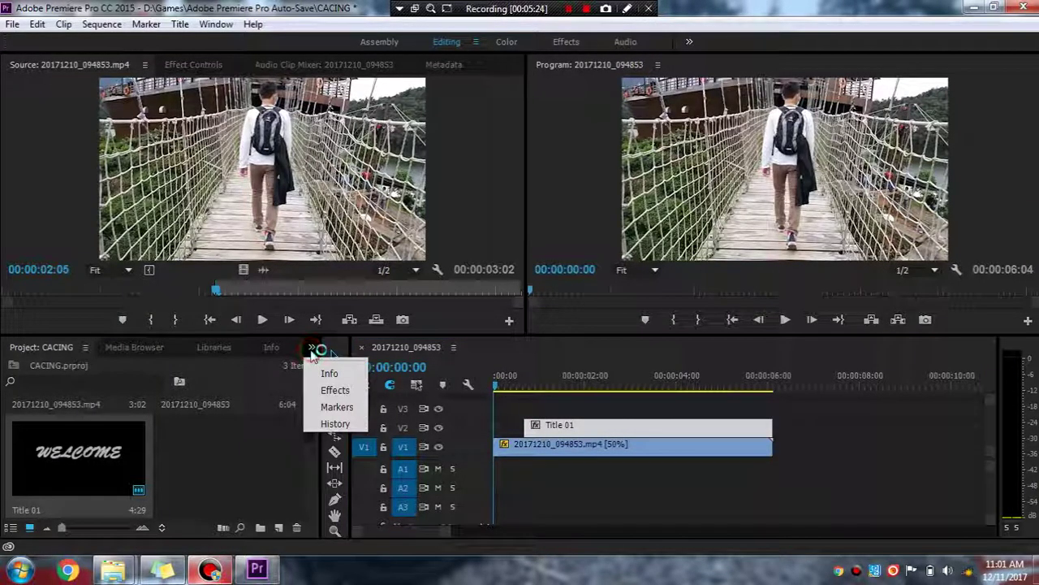
left_click(335, 389)
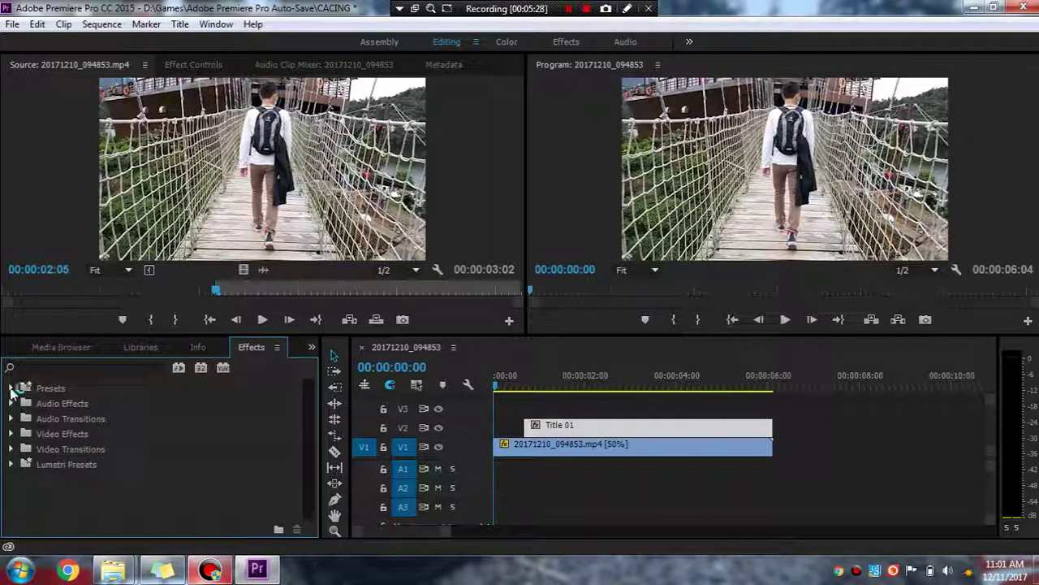
left_click(10, 389)
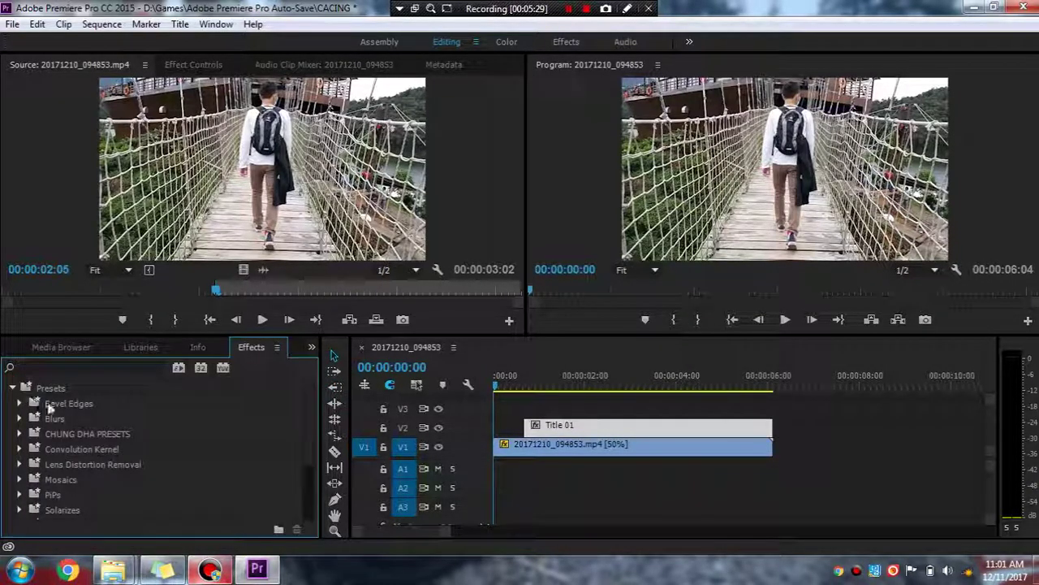
scroll(110, 442, "down", 1)
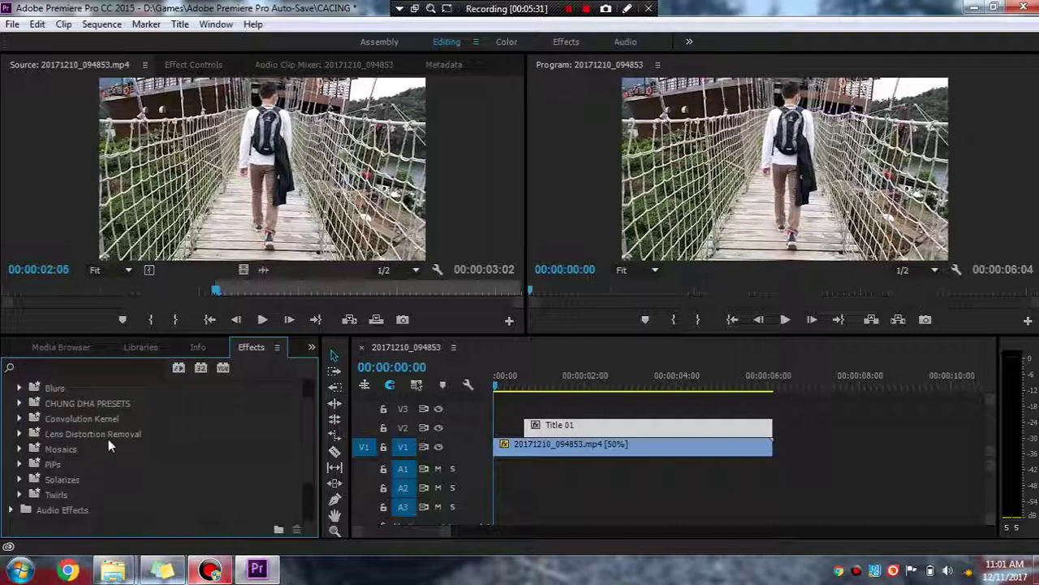
scroll(108, 438, "up", 1)
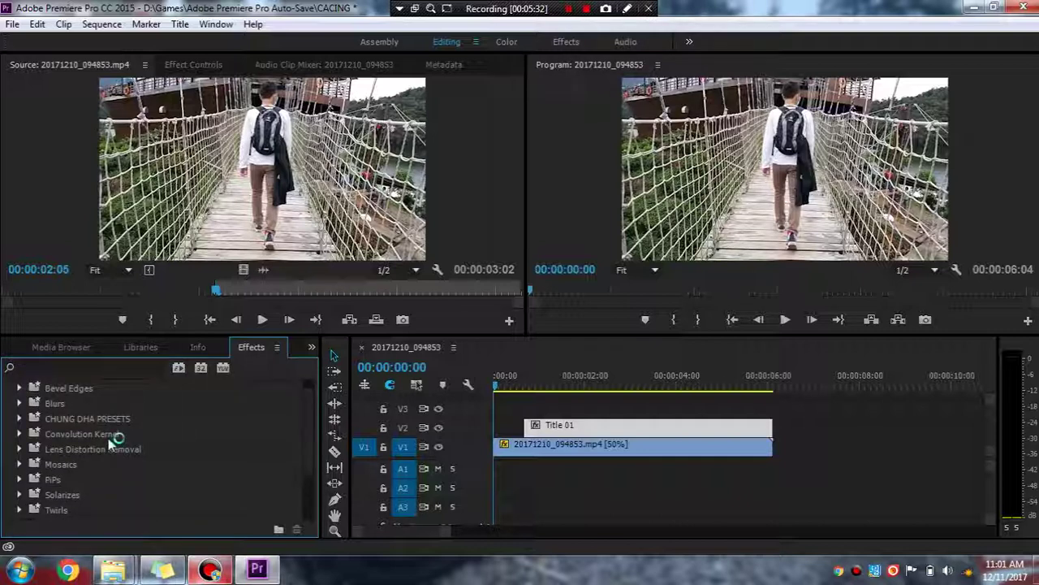
left_click(21, 418)
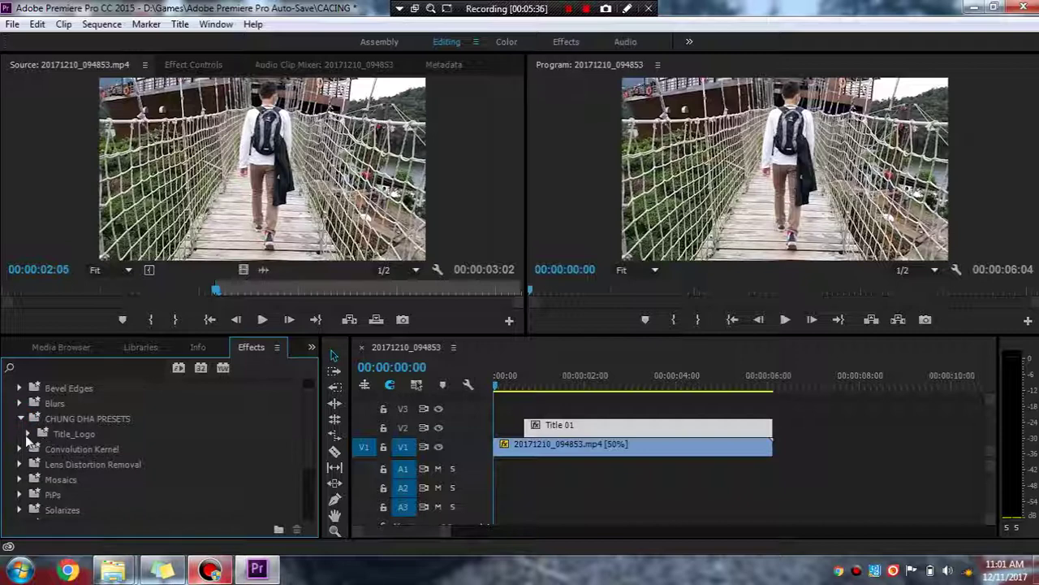
left_click(30, 434)
left_click_drag(70, 452, 148, 448)
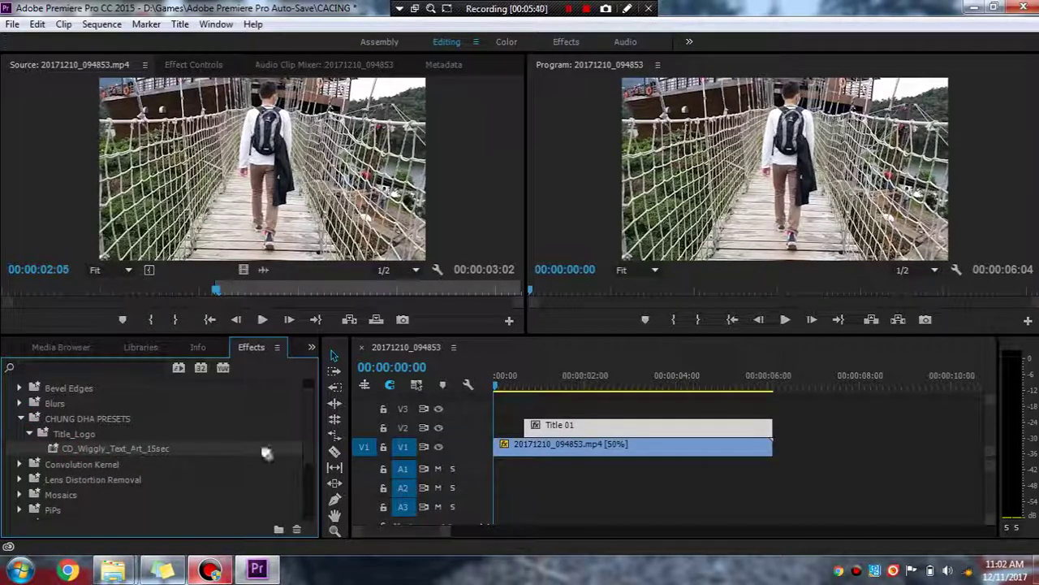
left_click_drag(126, 455, 557, 429)
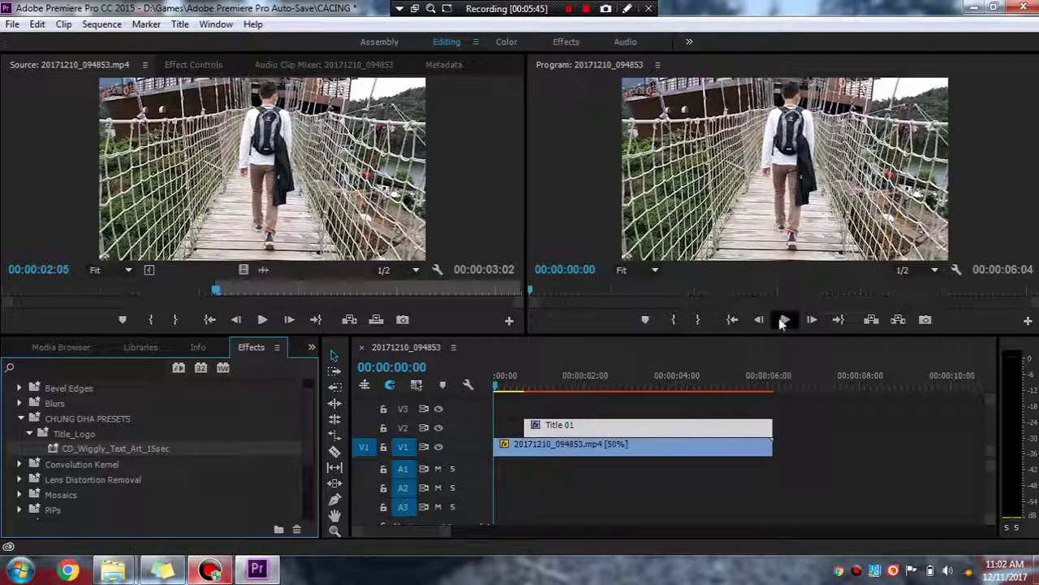
Play the animated title, dismiss the out-of-sync notice, and return to the sequence start
left_click(784, 320)
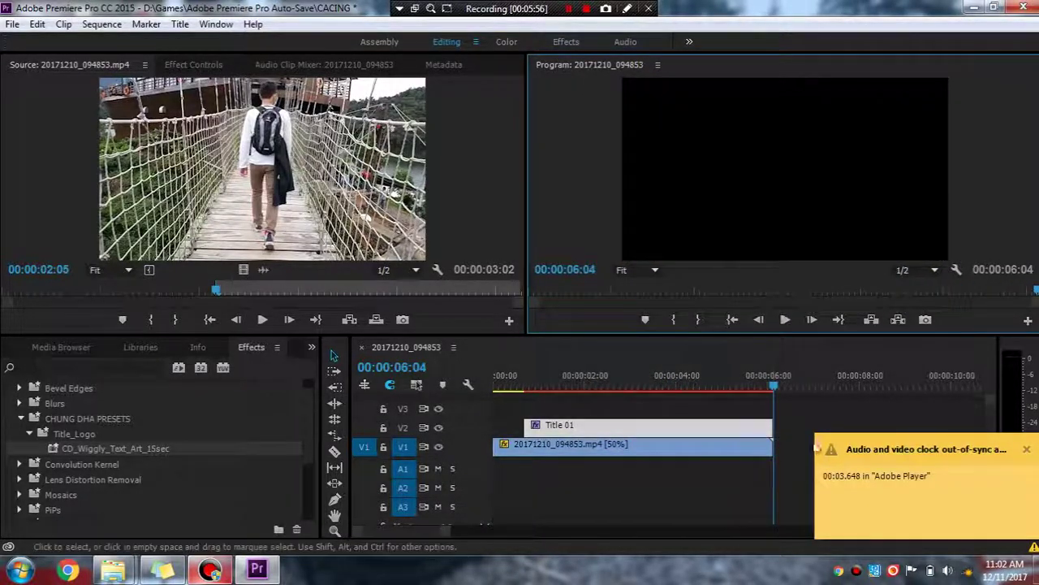
left_click(1028, 451)
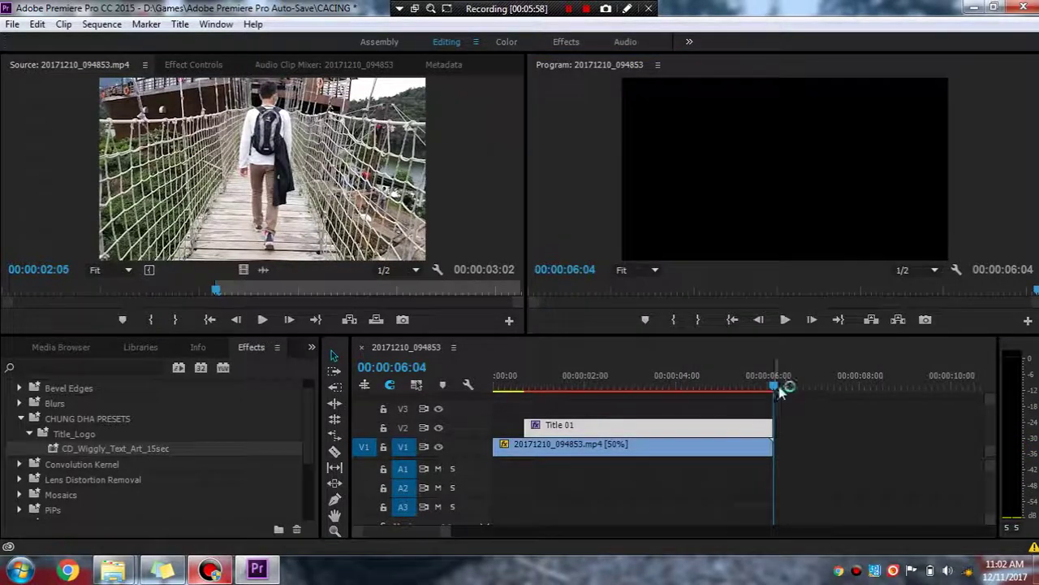
left_click_drag(777, 388, 428, 377)
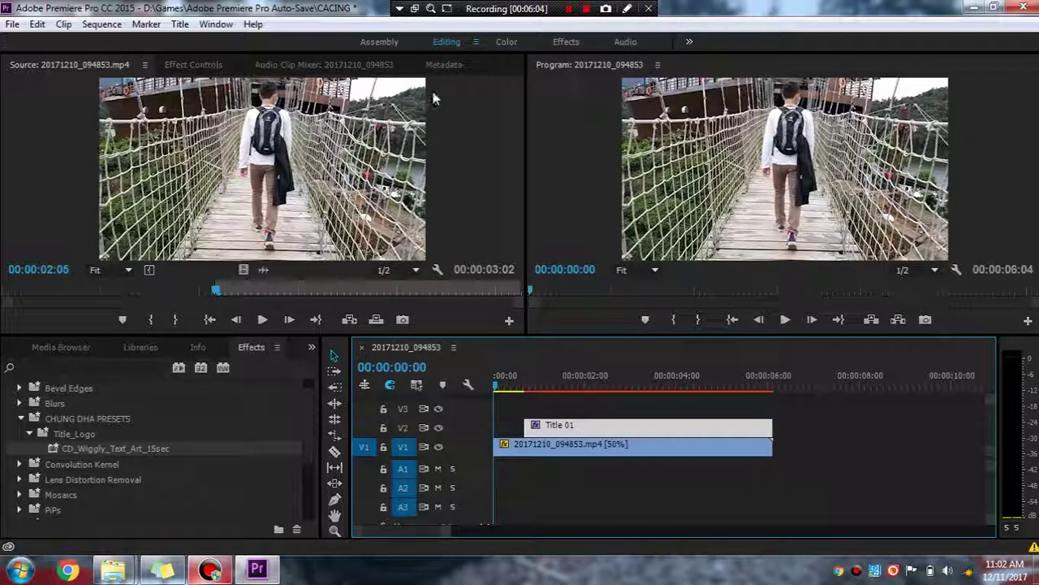
Bring up the NCS music folder and browse the Luvly and Future Funk tracks
mouse_move(120, 569)
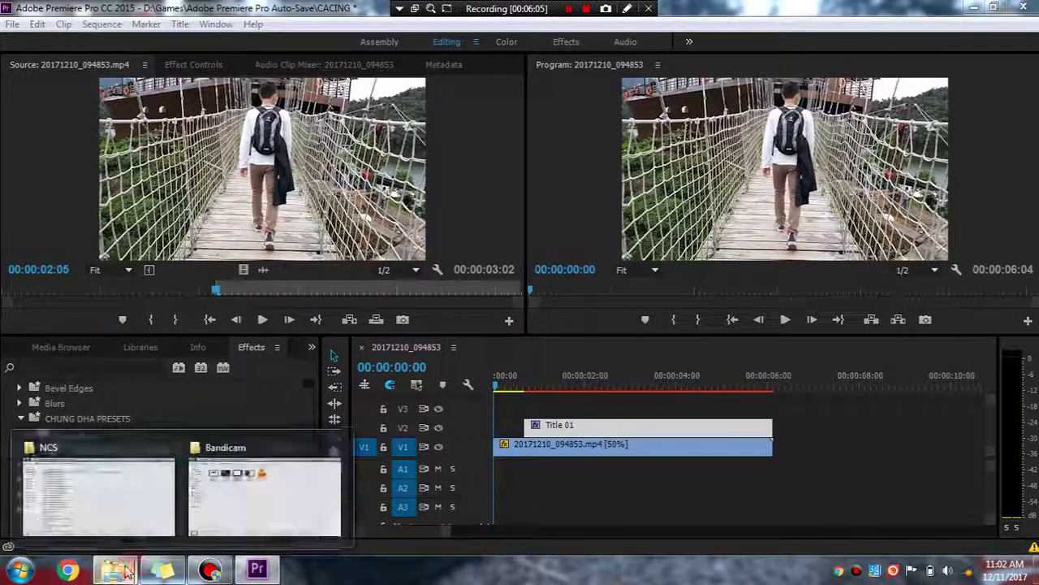
left_click(149, 501)
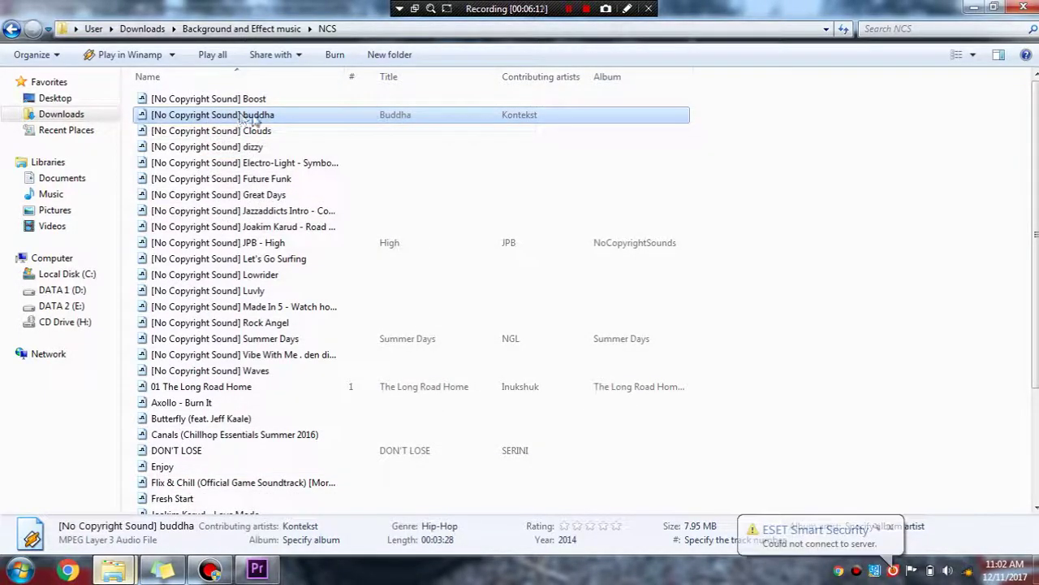
scroll(252, 215, "down", 2)
left_click(251, 205)
scroll(250, 207, "up", 2)
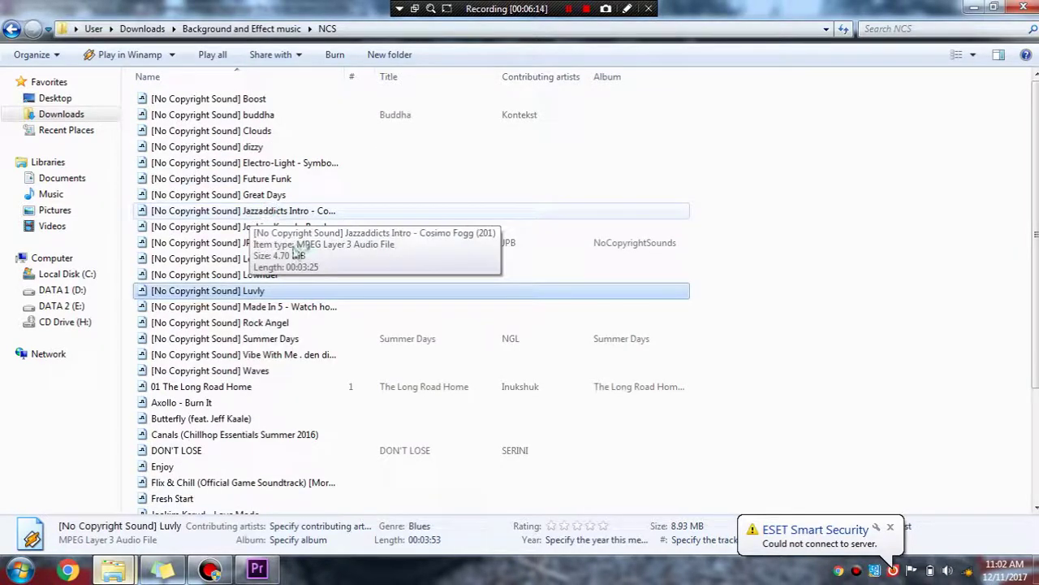
left_click(268, 178)
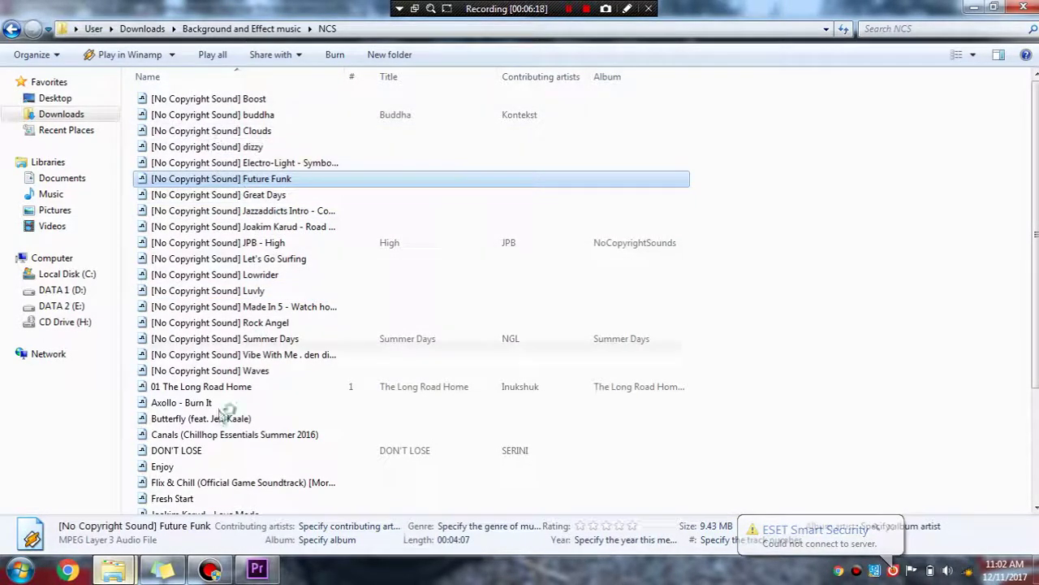
scroll(232, 410, "down", 3)
scroll(231, 268, "up", 3)
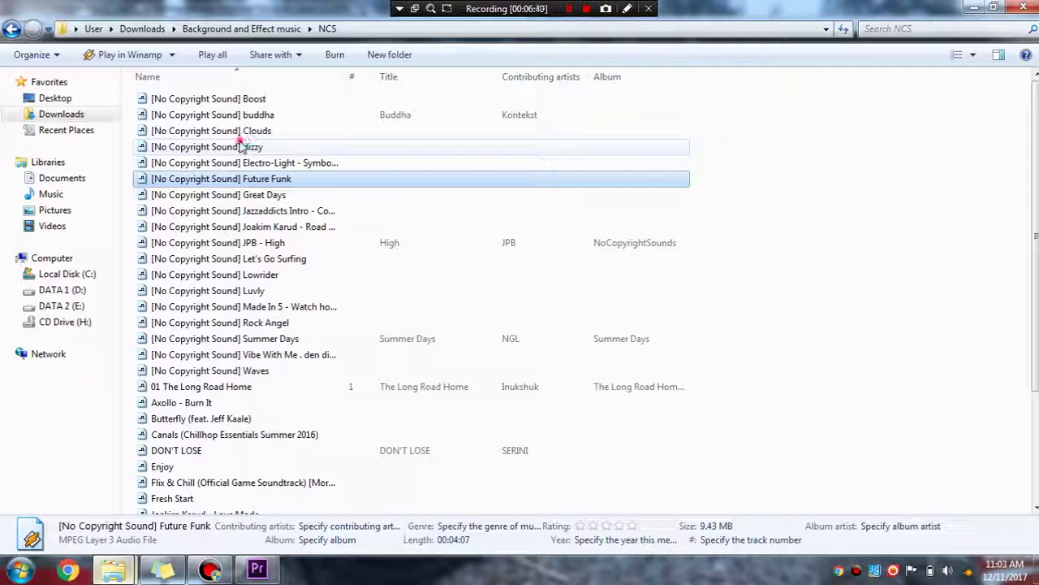
Select the buddha track and drag it over to Premiere
left_click(241, 147)
left_click(207, 114)
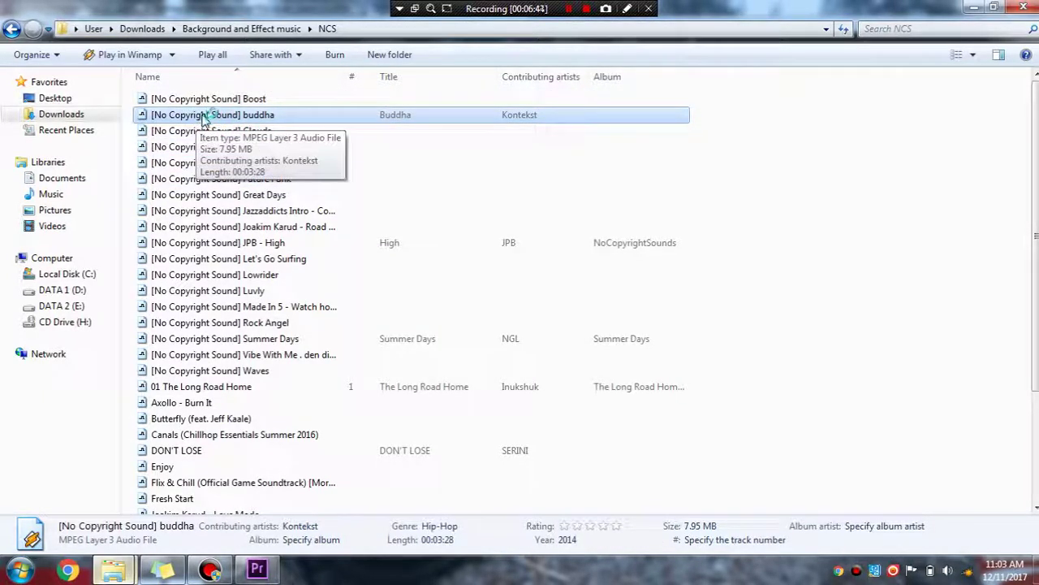
mouse_move(207, 115)
left_mouse_down()
mouse_move(261, 573)
mouse_move(497, 469)
left_mouse_up()
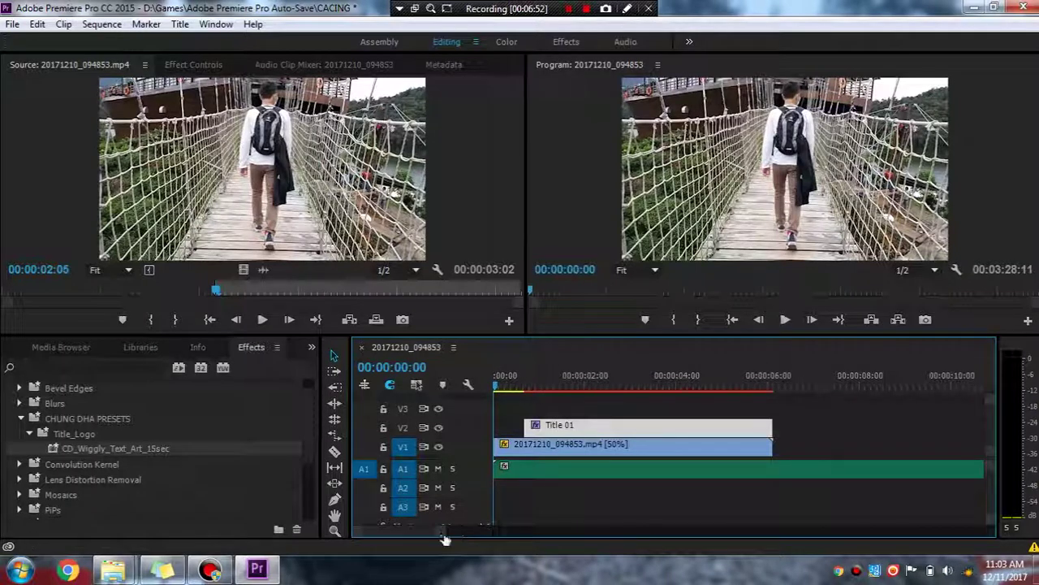
Drop buddha on A1, trim its end to 00:00:06:04, and play the sequence
mouse_move(457, 536)
left_mouse_down()
mouse_move(725, 522)
mouse_move(779, 503)
left_mouse_up()
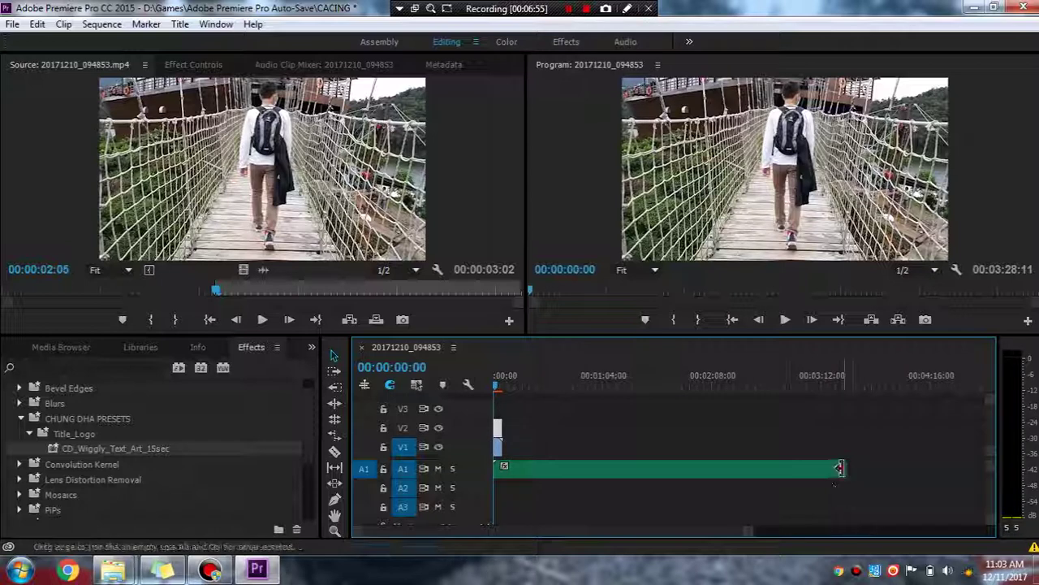
left_click_drag(841, 470, 499, 467)
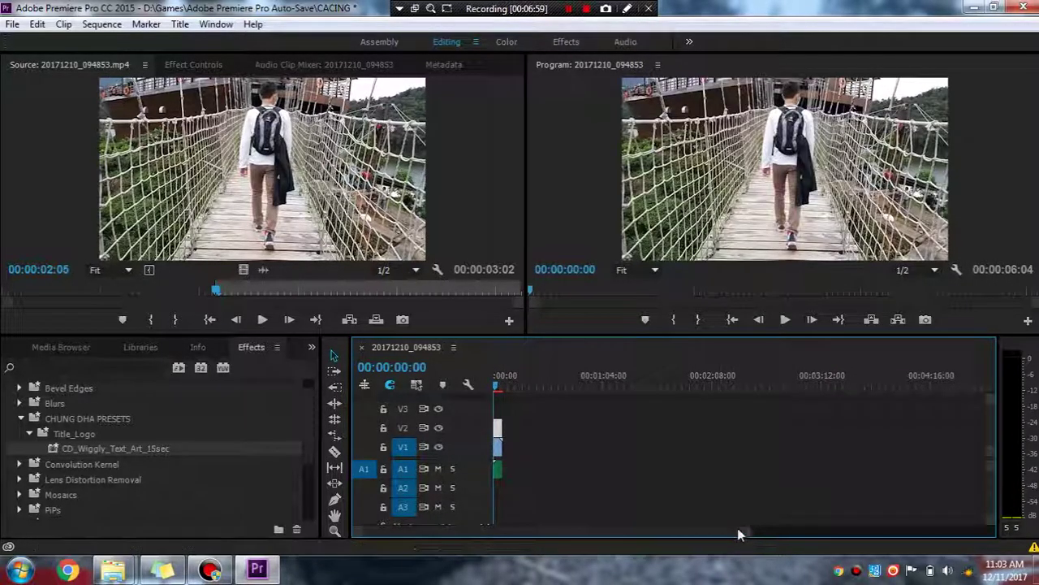
mouse_move(745, 532)
left_mouse_down()
mouse_move(798, 534)
mouse_move(644, 530)
left_mouse_up()
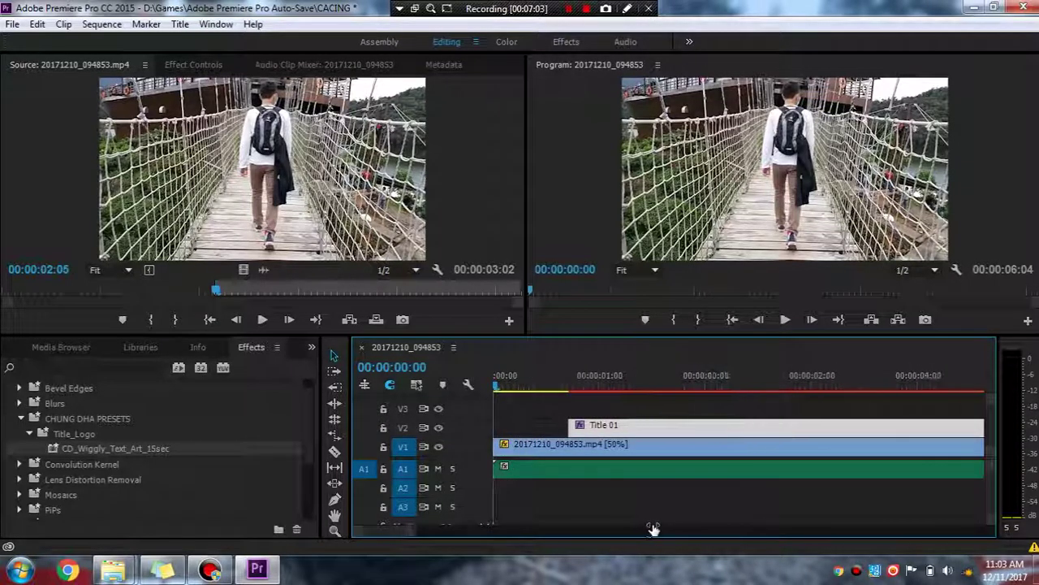
left_click_drag(644, 529, 670, 515)
left_click(785, 319)
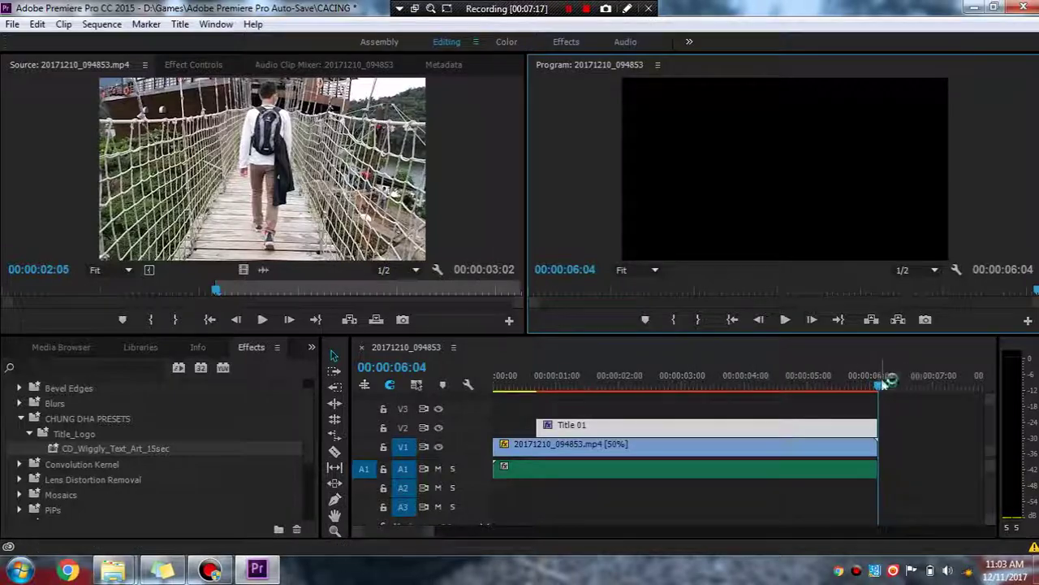
left_click_drag(884, 383, 496, 377)
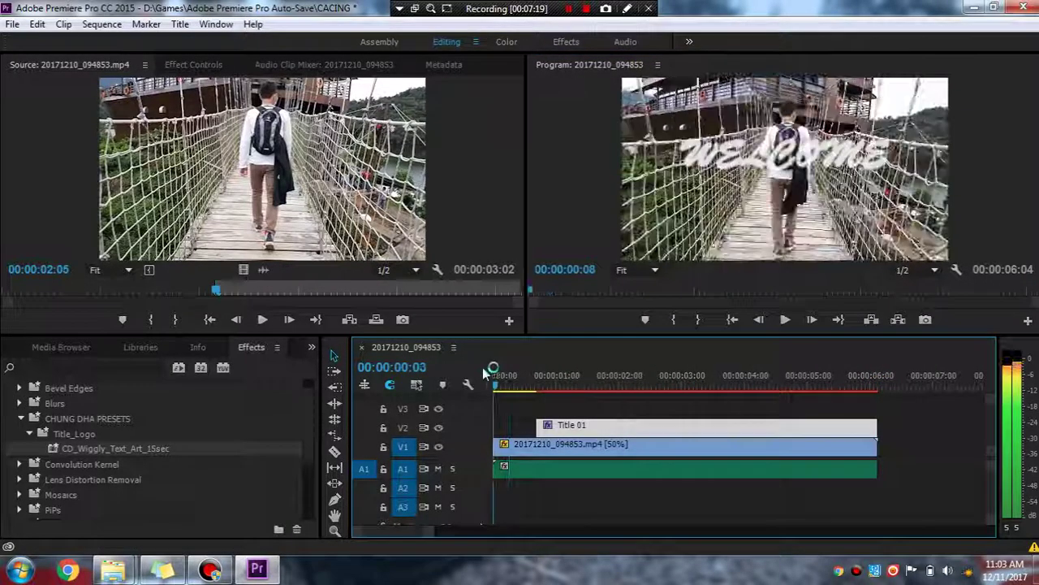
key("space")
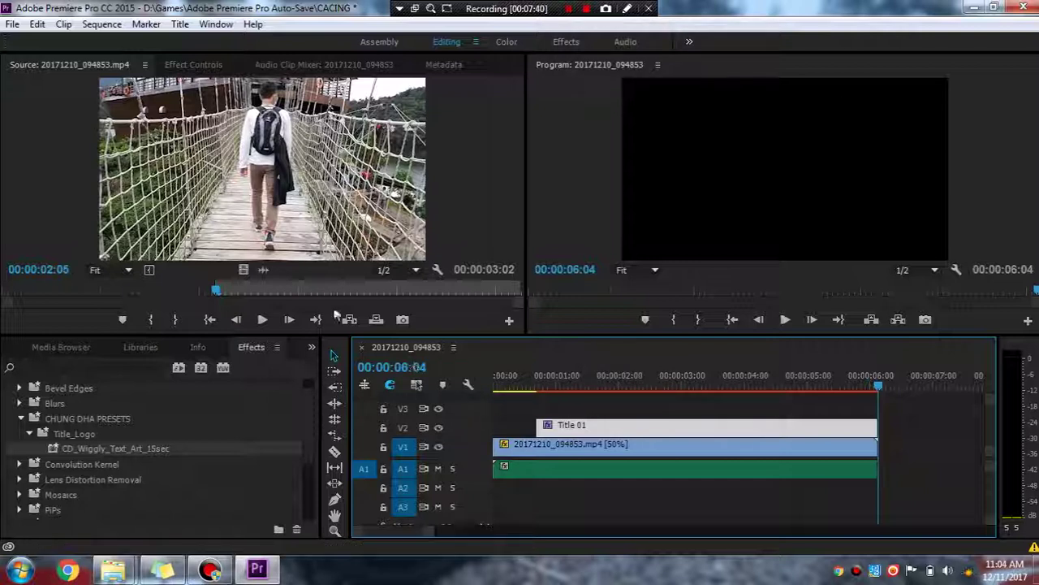
mouse_move(210, 570)
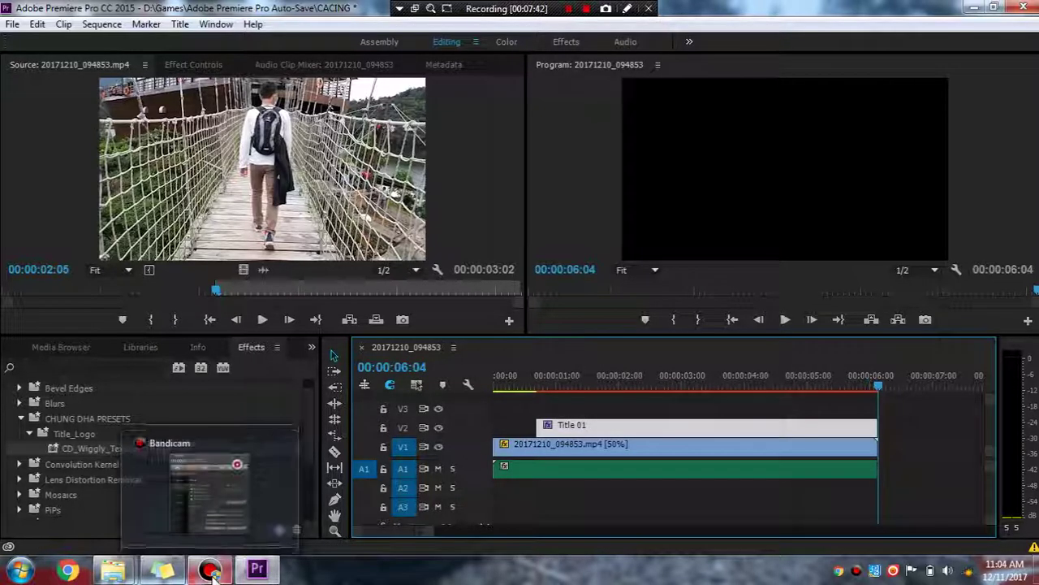